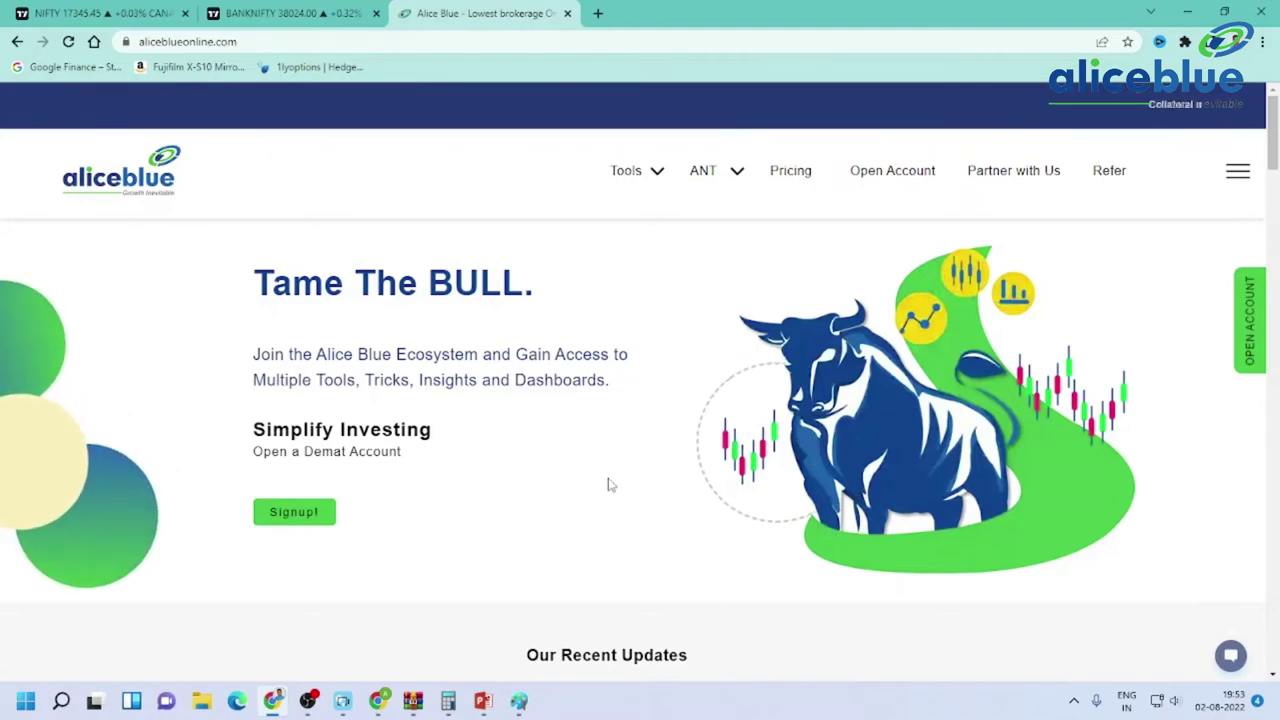
- Switch to the NIFTY chart, enable magnet snapping and draw two horizontal lines at the closing candles of 1 August
{"action": "key", "text": "ctrl+Tab"}
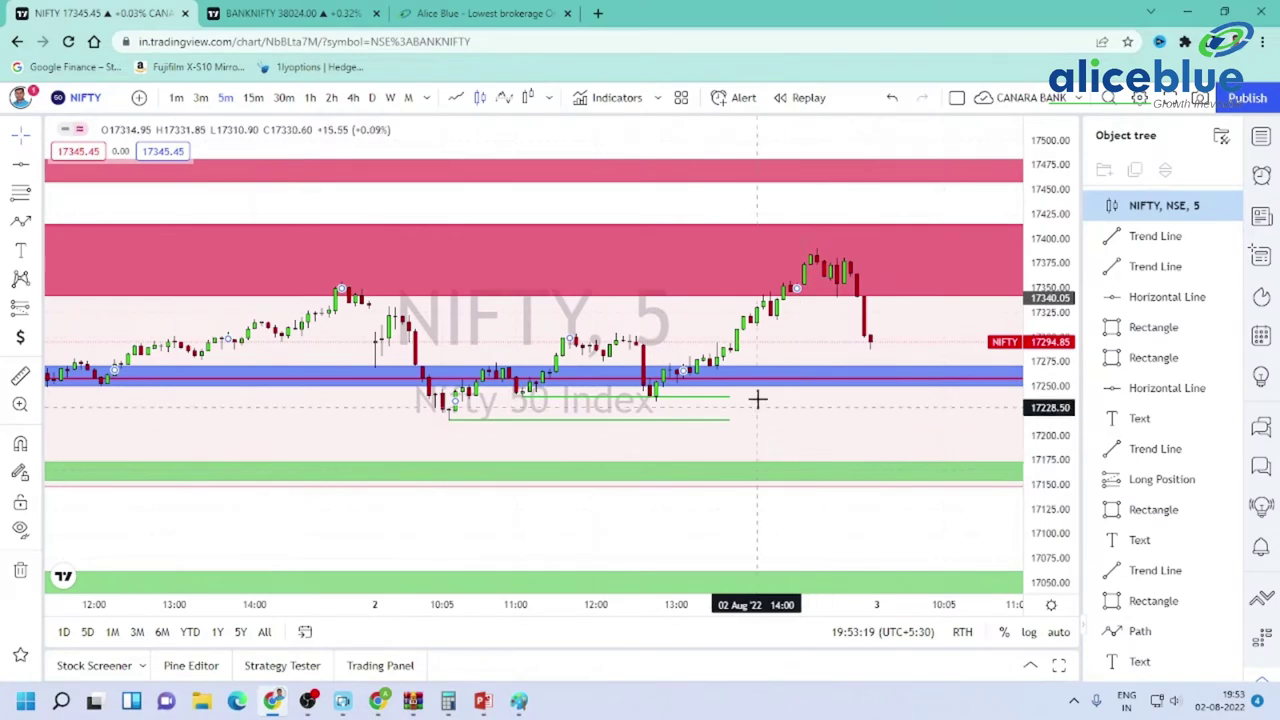
{"action": "scroll", "coordinate": [757, 399], "scroll_direction": "down", "scroll_amount": 2}
{"action": "left_click_drag", "start_coordinate": [1039, 365], "coordinate": [1042, 250]}
{"action": "scroll", "coordinate": [560, 298], "scroll_direction": "up", "scroll_amount": 3}
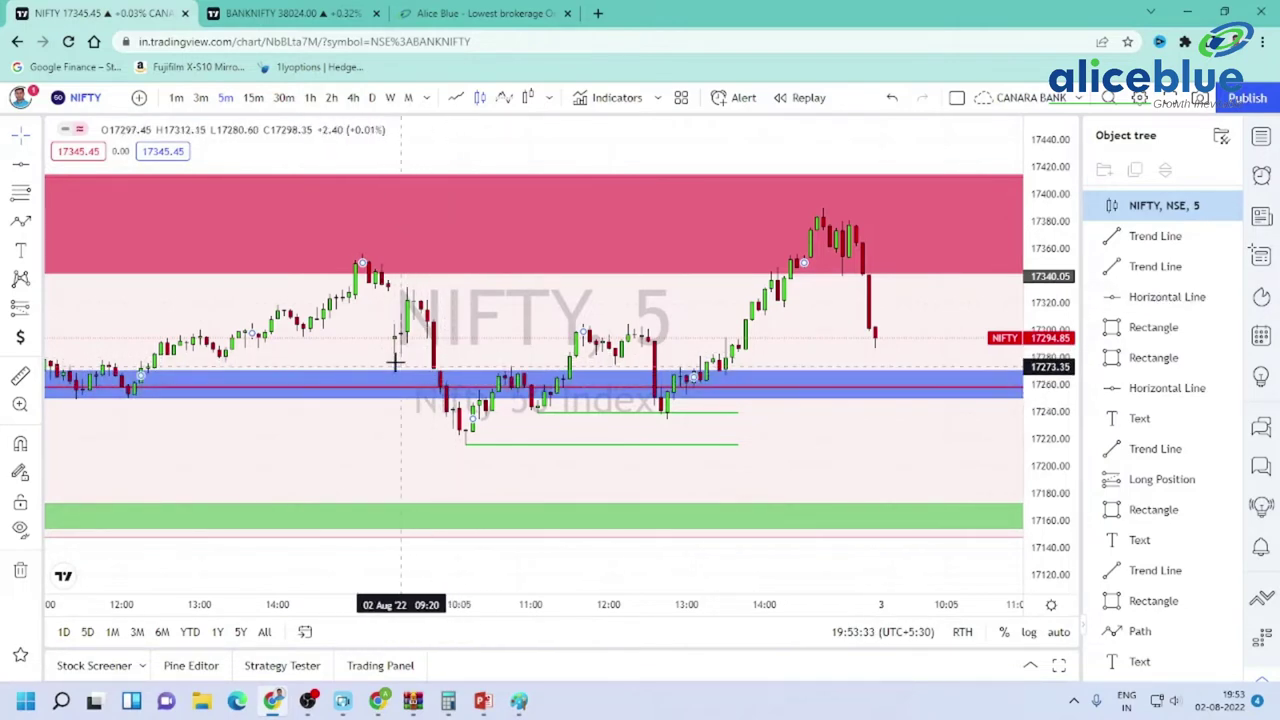
{"action": "left_click_drag", "start_coordinate": [1048, 316], "coordinate": [1048, 168]}
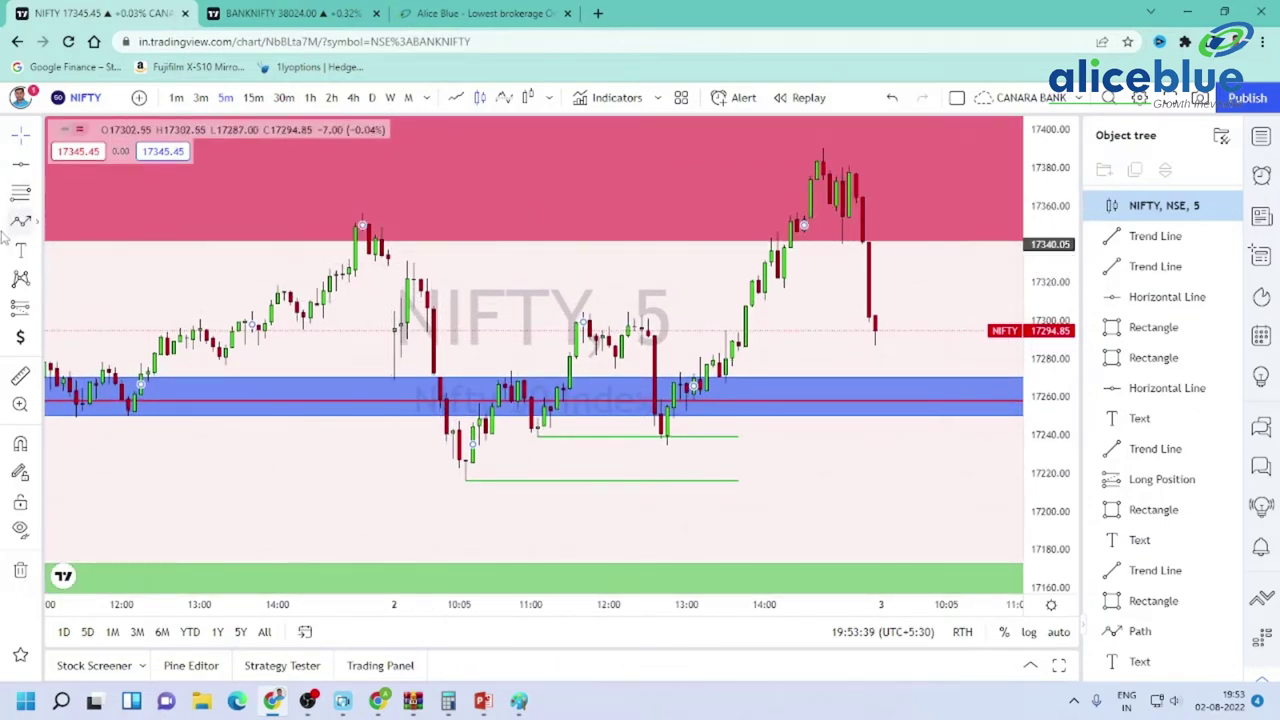
{"action": "left_click", "coordinate": [22, 167]}
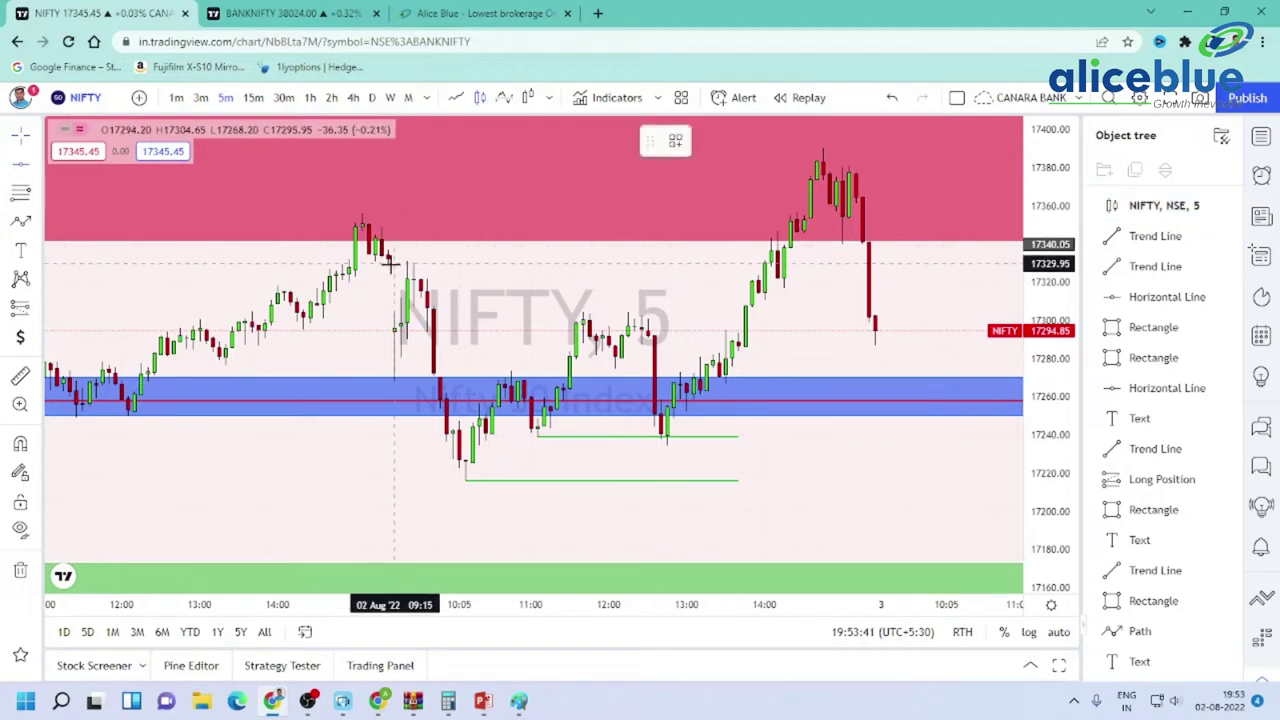
{"action": "left_click", "coordinate": [20, 443]}
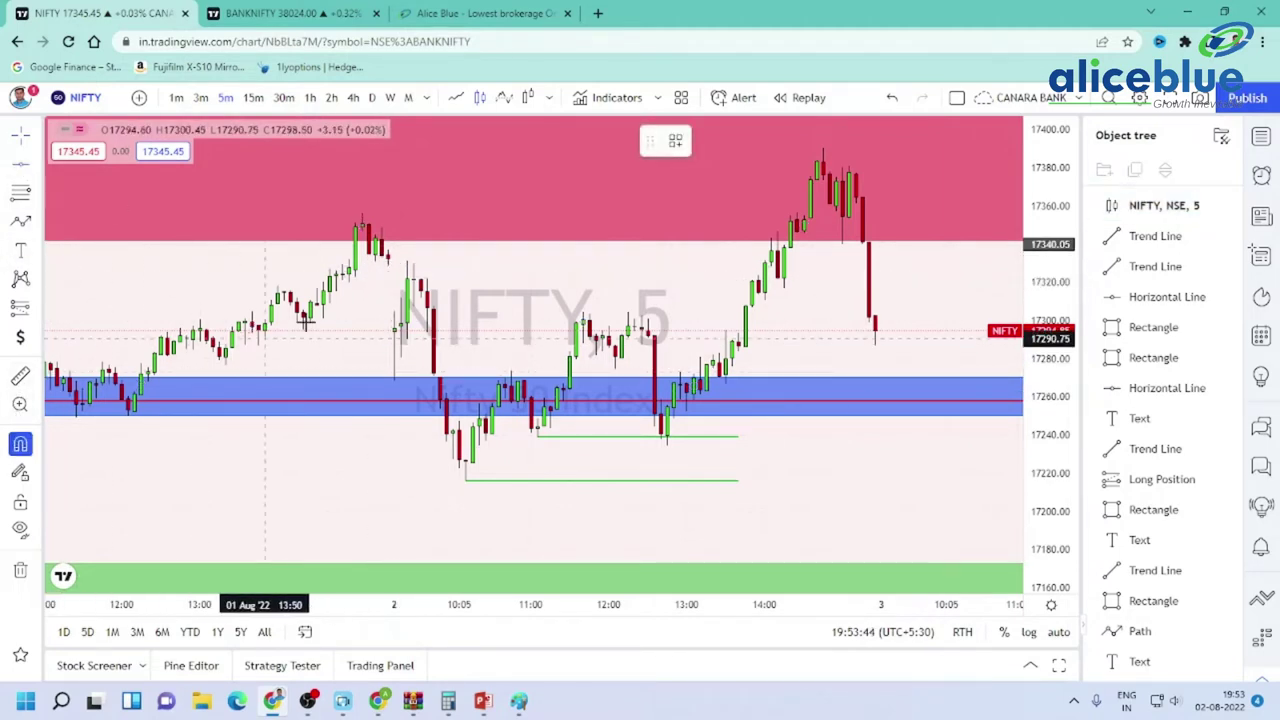
{"action": "left_click", "coordinate": [390, 264]}
{"action": "left_click", "coordinate": [20, 166]}
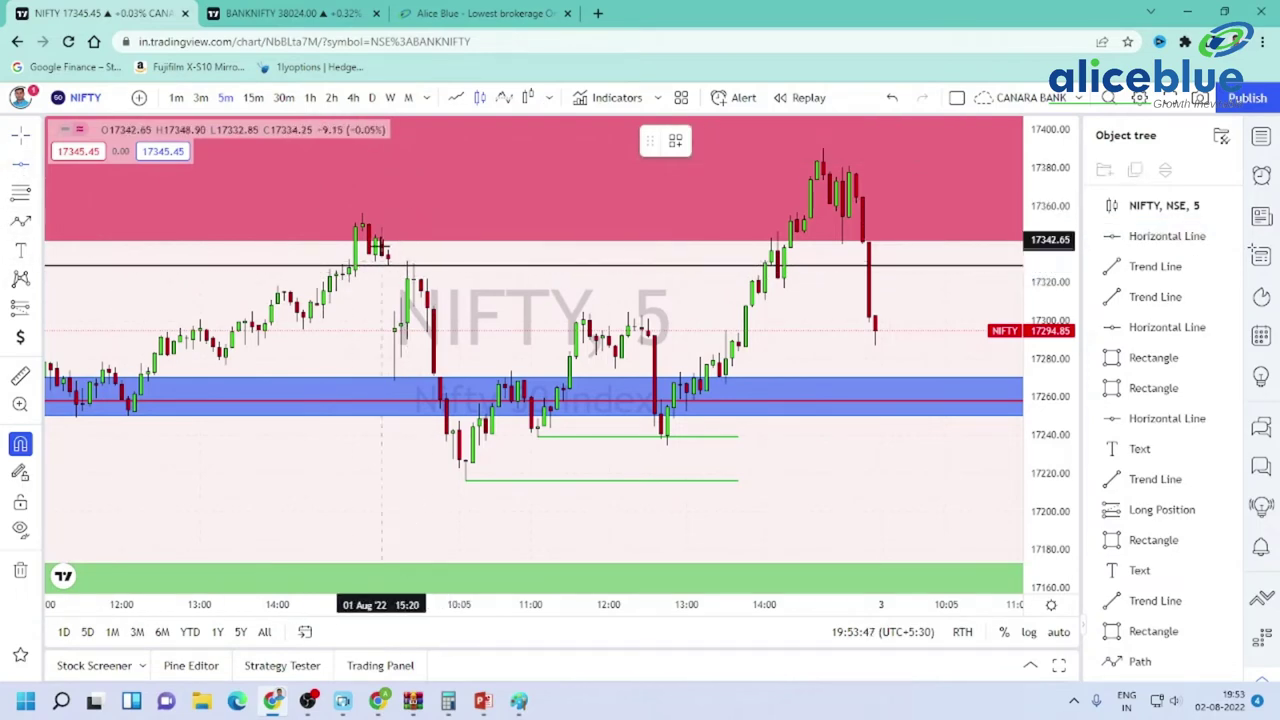
{"action": "left_click", "coordinate": [389, 247]}
- Place a long position on the NIFTY chart from 10:25 on 2 August with the entry at 17248.50
{"action": "scroll", "coordinate": [434, 297], "scroll_direction": "up", "scroll_amount": 2}
{"action": "left_click_drag", "start_coordinate": [434, 297], "coordinate": [496, 308]}
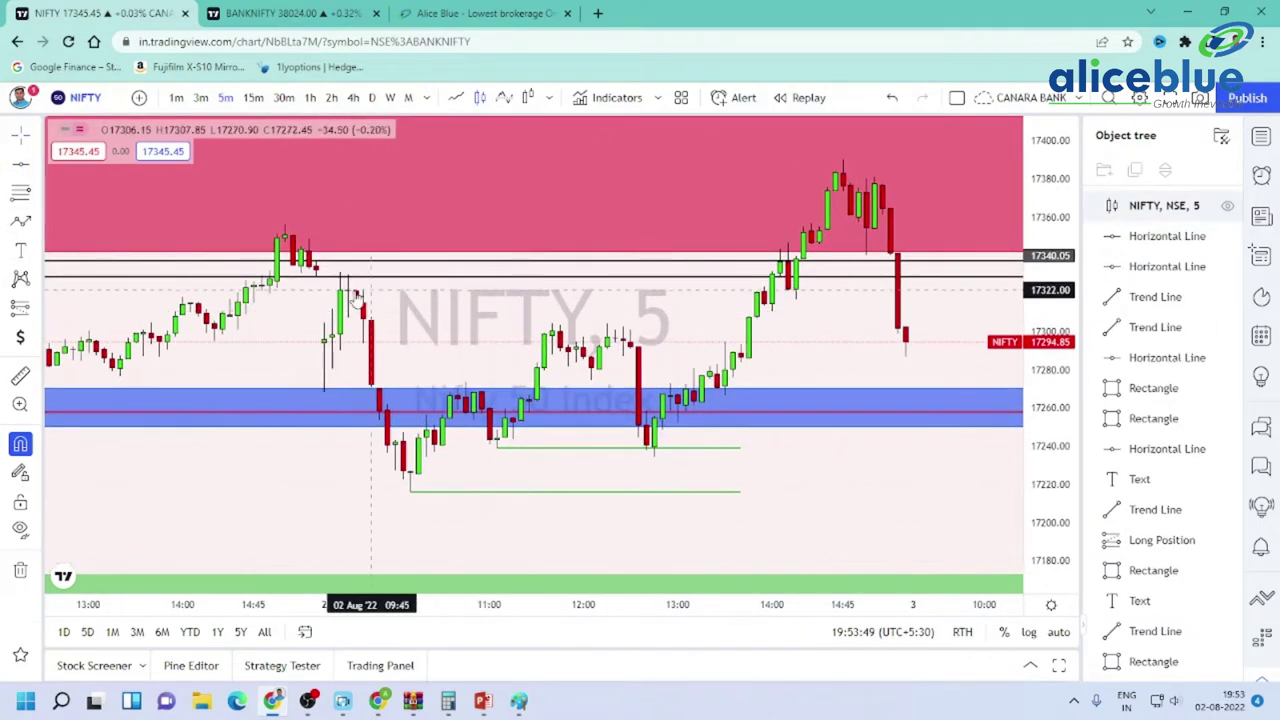
{"action": "left_click_drag", "start_coordinate": [434, 343], "coordinate": [414, 243]}
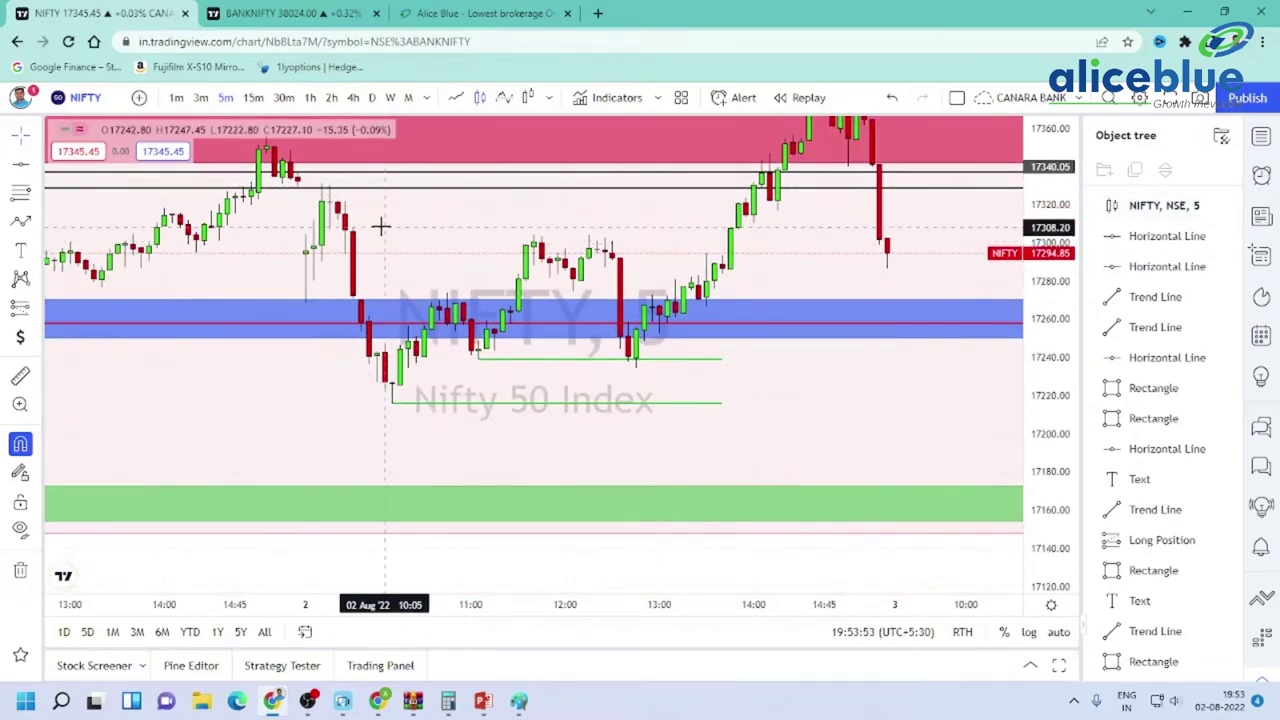
{"action": "left_click_drag", "start_coordinate": [327, 192], "coordinate": [348, 233]}
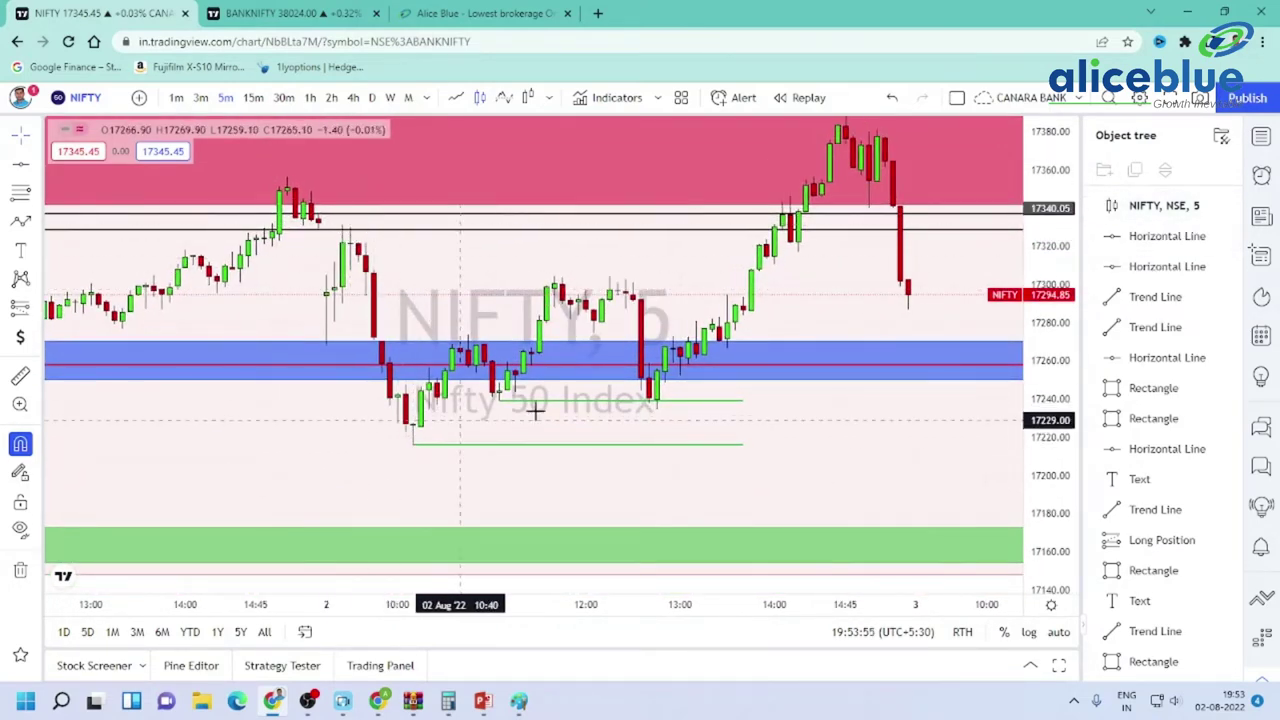
{"action": "scroll", "coordinate": [567, 268], "scroll_direction": "up", "scroll_amount": 3}
{"action": "scroll", "coordinate": [585, 270], "scroll_direction": "down", "scroll_amount": 3}
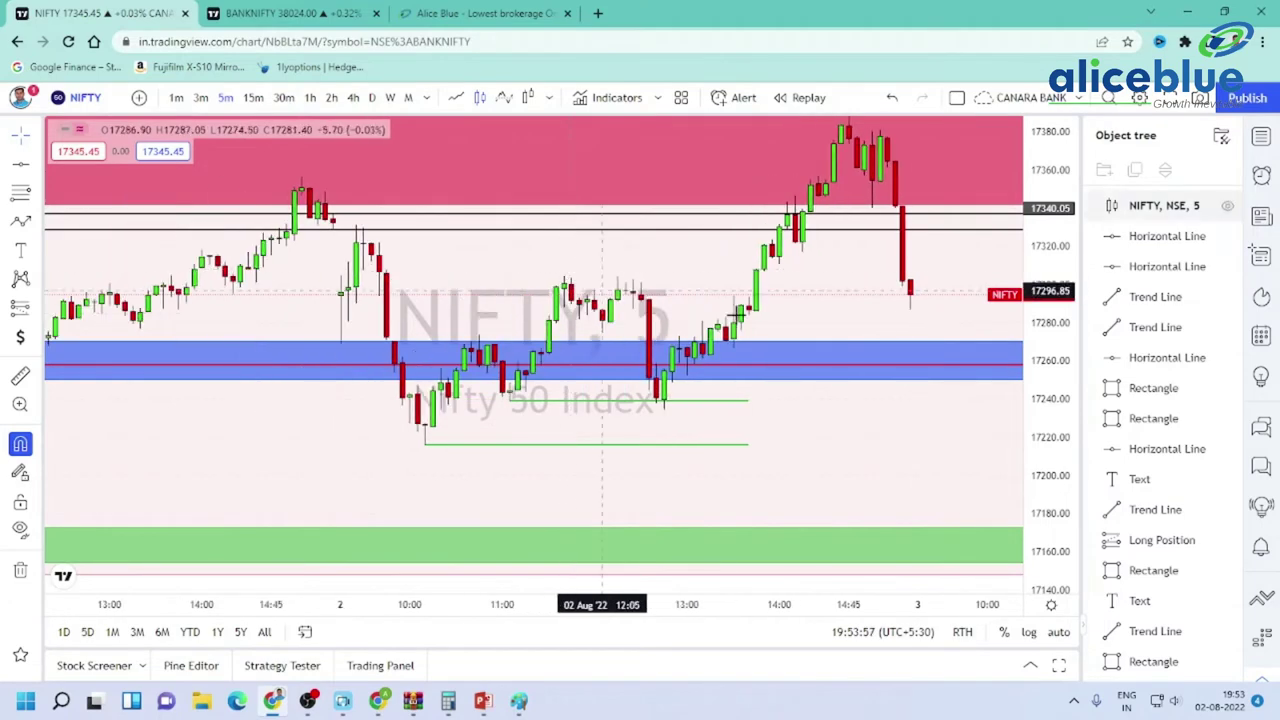
{"action": "left_click_drag", "start_coordinate": [1040, 418], "coordinate": [1043, 372]}
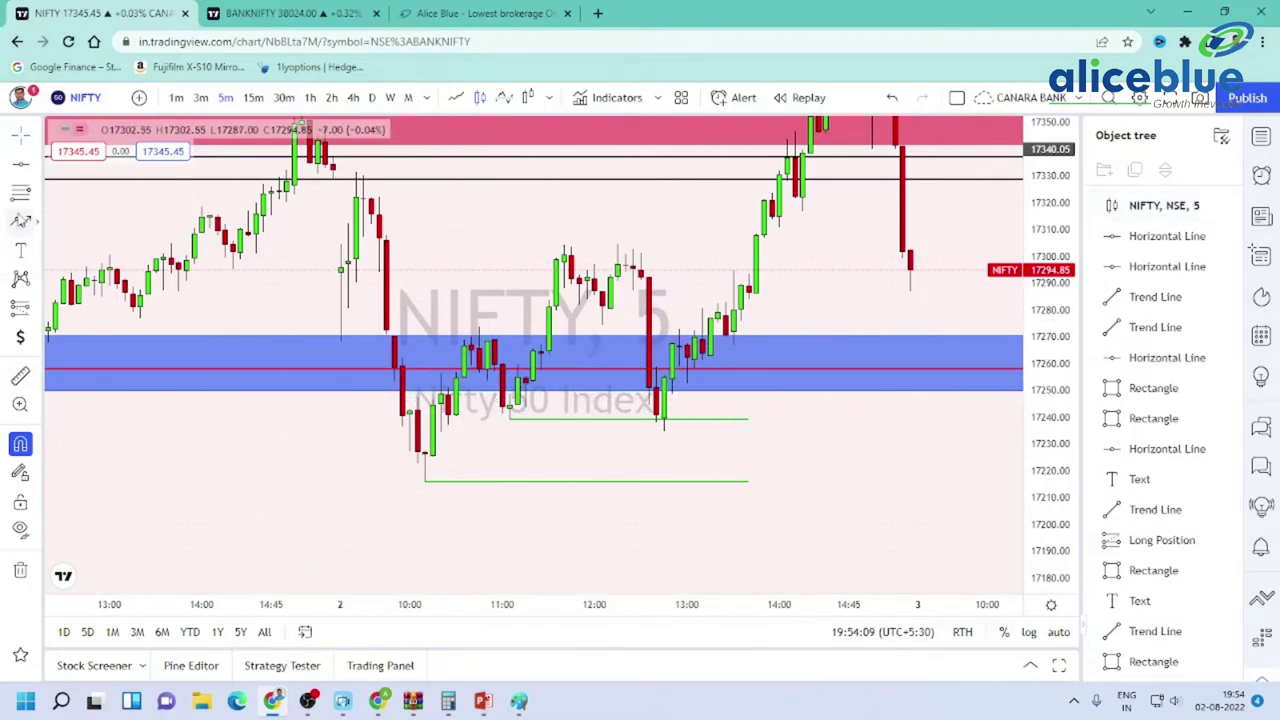
{"action": "left_click", "coordinate": [40, 309]}
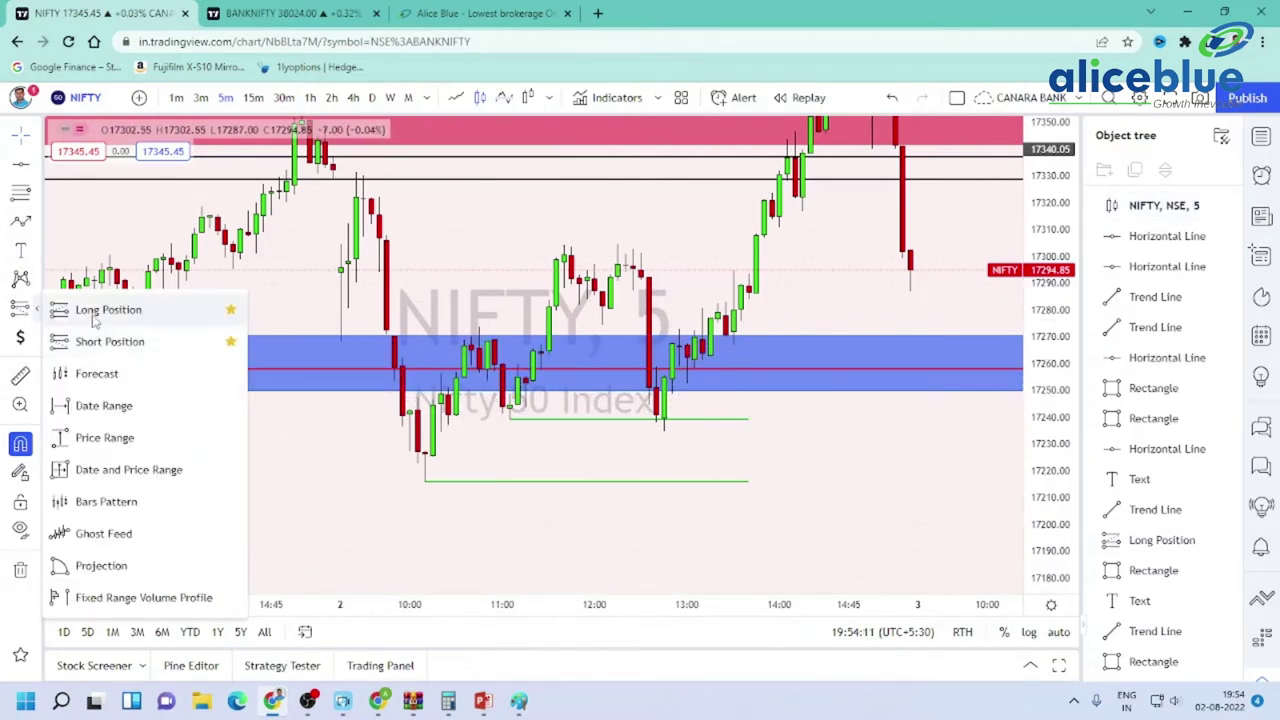
{"action": "left_click", "coordinate": [93, 318]}
{"action": "left_click", "coordinate": [448, 396]}
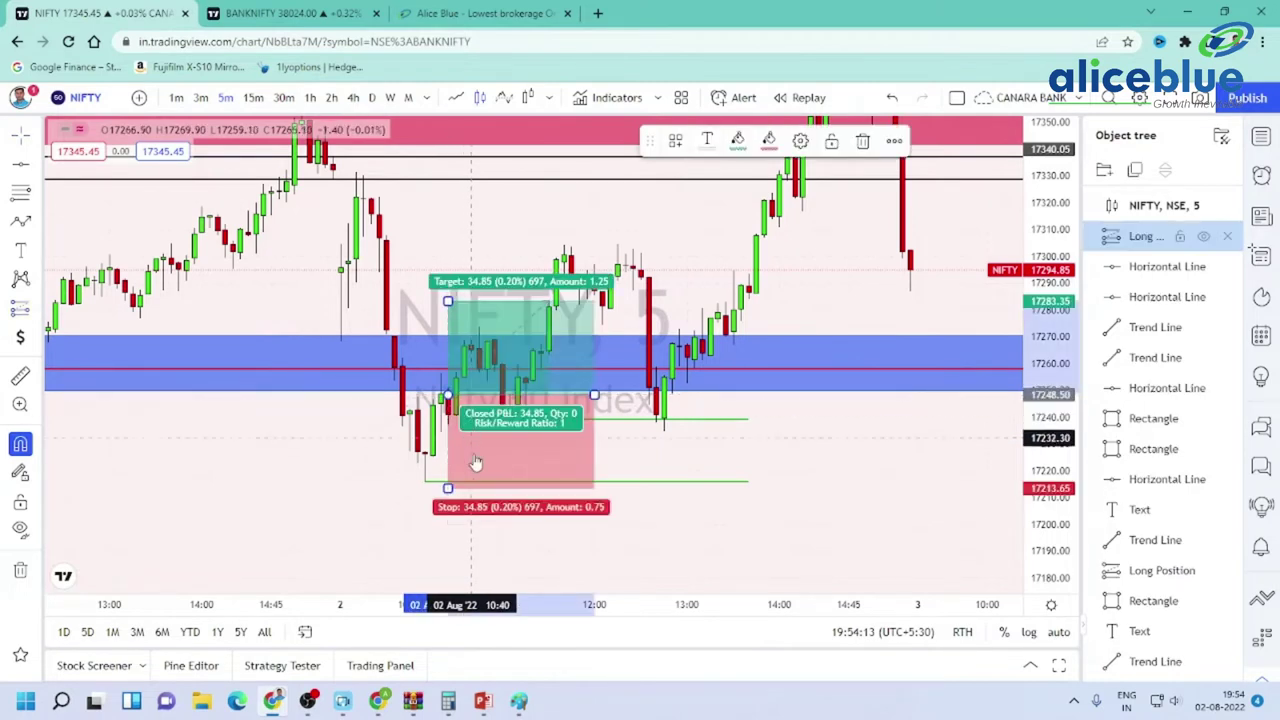
- Set the long position's stop to 17234.35 and target to 17300.95, and extend it to just before 14:00
{"action": "left_click_drag", "start_coordinate": [448, 488], "coordinate": [448, 432]}
{"action": "left_click_drag", "start_coordinate": [448, 299], "coordinate": [448, 237]}
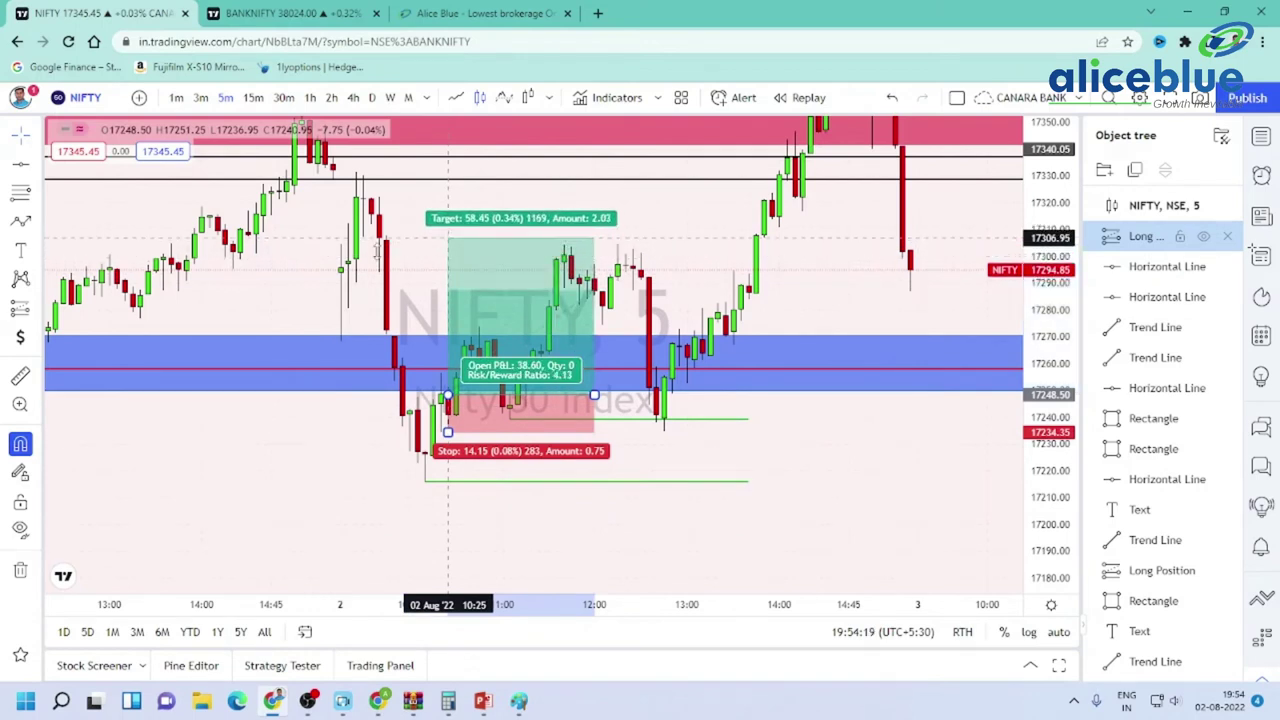
{"action": "mouse_move", "coordinate": [377, 251]}
{"action": "left_mouse_down"}
{"action": "mouse_move", "coordinate": [365, 265]}
{"action": "mouse_move", "coordinate": [391, 250]}
{"action": "mouse_move", "coordinate": [450, 254]}
{"action": "left_mouse_up"}
{"action": "scroll", "coordinate": [460, 258], "scroll_direction": "up", "scroll_amount": 2}
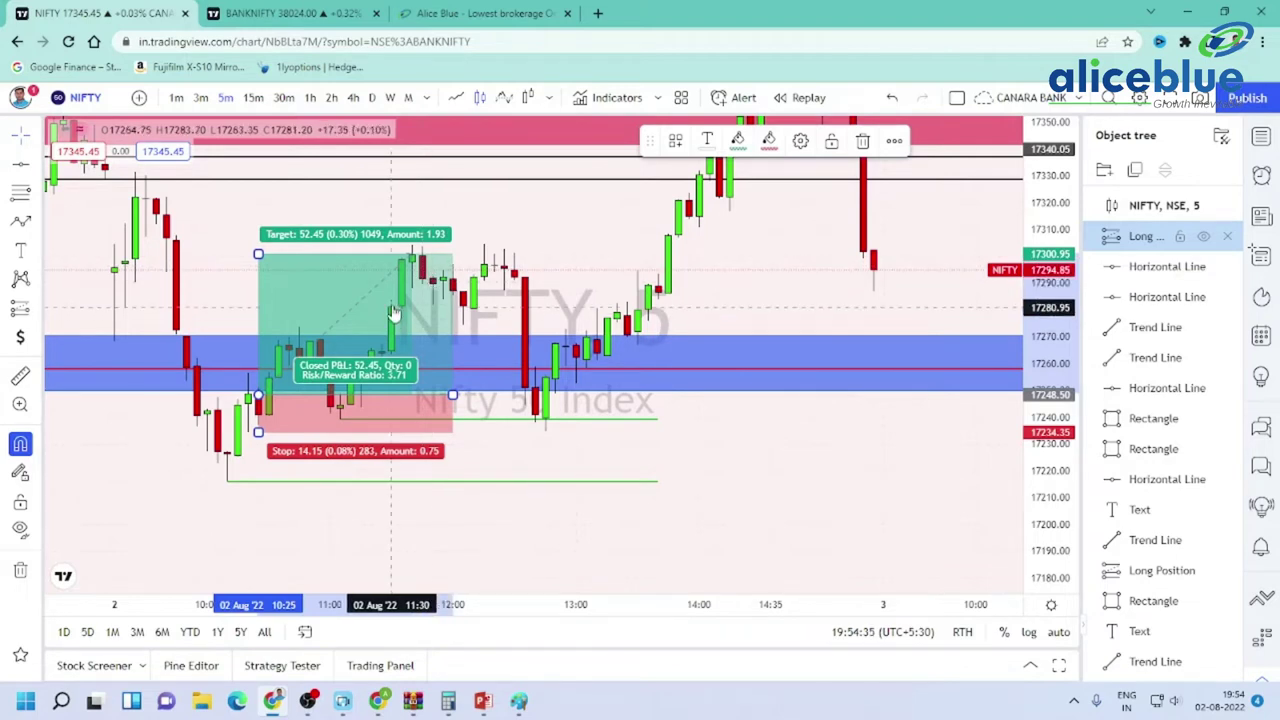
{"action": "left_click_drag", "start_coordinate": [452, 395], "coordinate": [686, 390]}
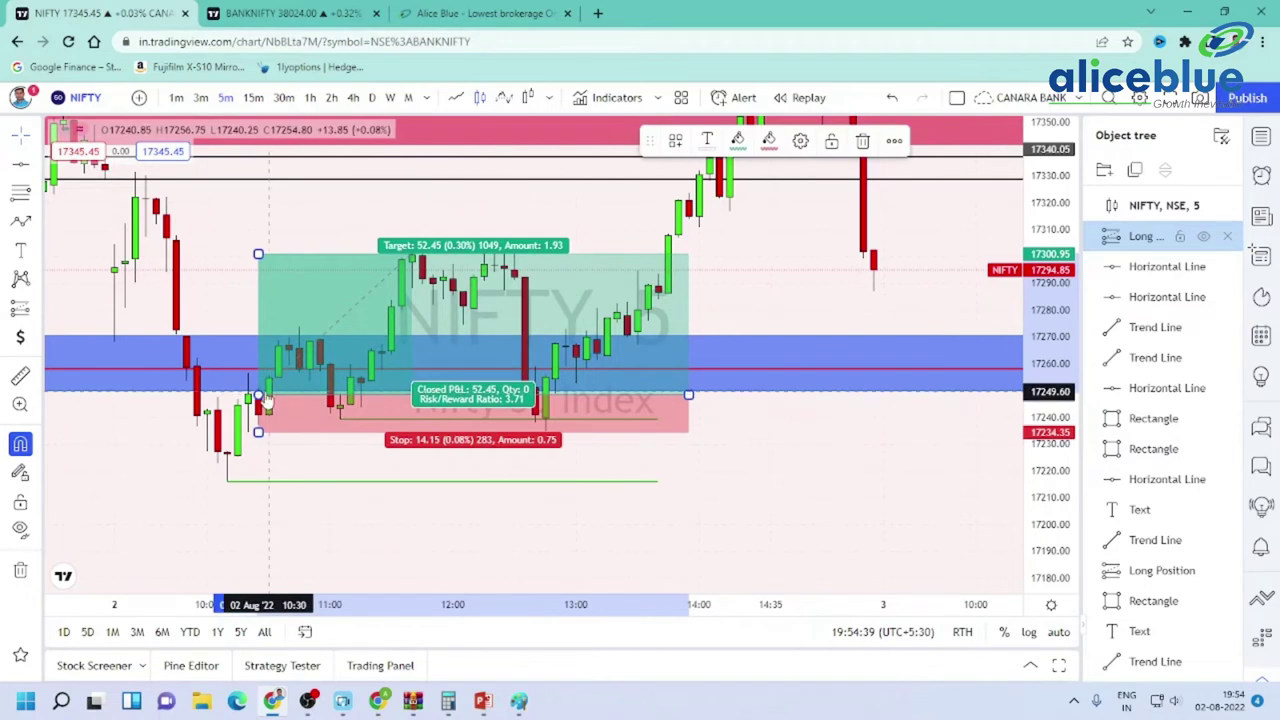
- Re-plot the long position from 12:20 at 17245.75 with a 17341.80 target and 16.85-point stop, extended slightly past 14:00
{"action": "left_click_drag", "start_coordinate": [258, 395], "coordinate": [496, 405]}
{"action": "left_click_drag", "start_coordinate": [829, 257], "coordinate": [866, 366]}
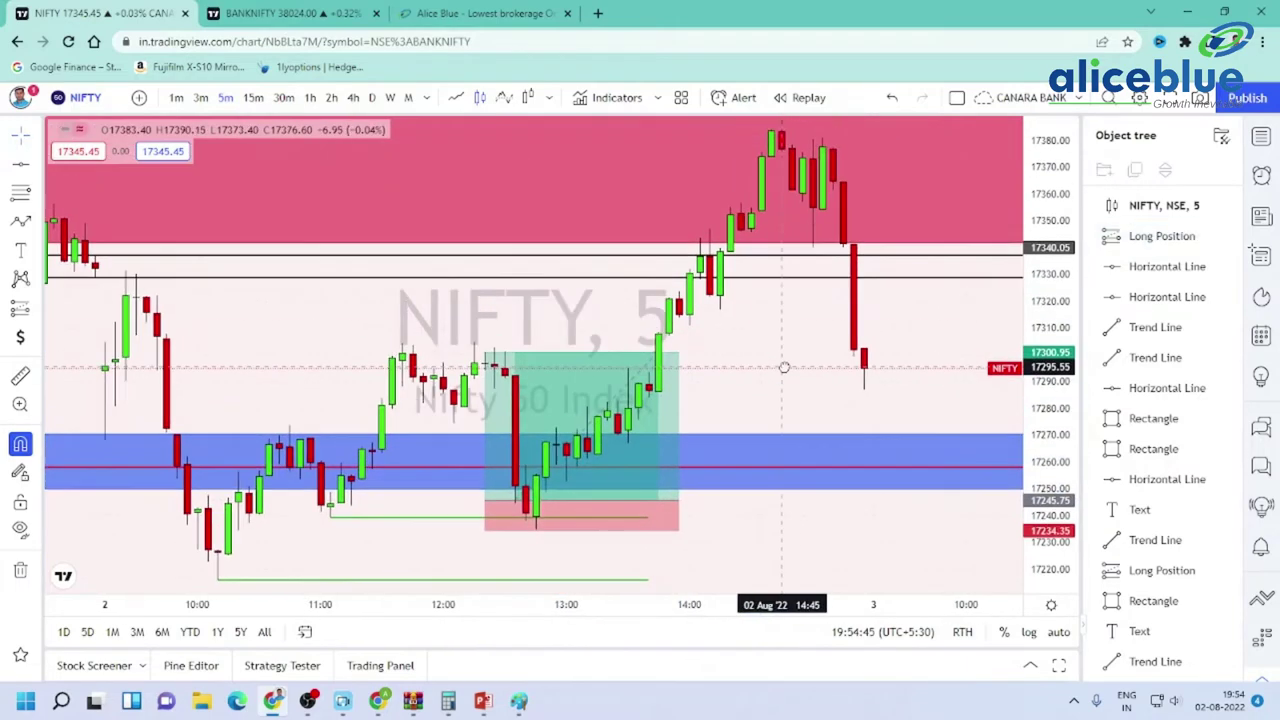
{"action": "left_click", "coordinate": [476, 355]}
{"action": "left_click_drag", "start_coordinate": [477, 354], "coordinate": [525, 250]}
{"action": "left_click_drag", "start_coordinate": [1064, 170], "coordinate": [1049, 360]}
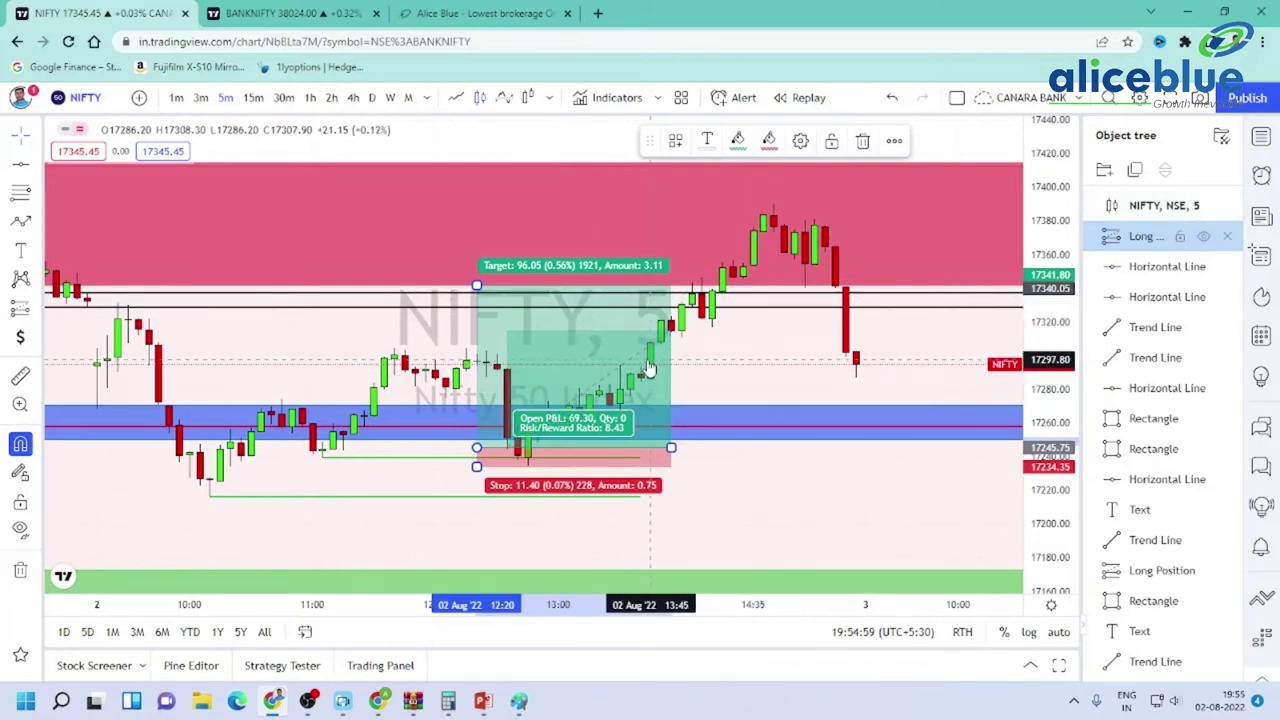
{"action": "left_click_drag", "start_coordinate": [477, 466], "coordinate": [478, 476]}
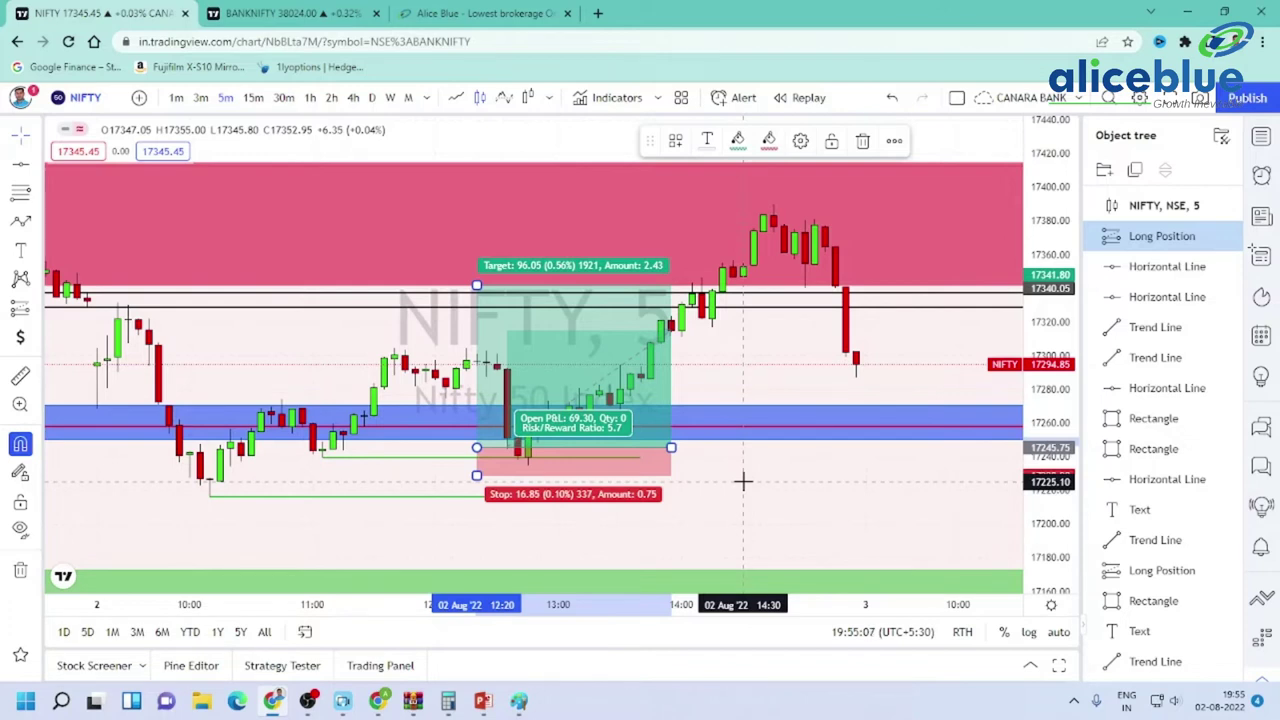
{"action": "left_click_drag", "start_coordinate": [671, 447], "coordinate": [701, 448]}
- Switch to the BANKNIFTY chart and place a short position from 09:40 on 2 August with the entry at 37852.05
{"action": "key", "text": "ctrl+Tab"}
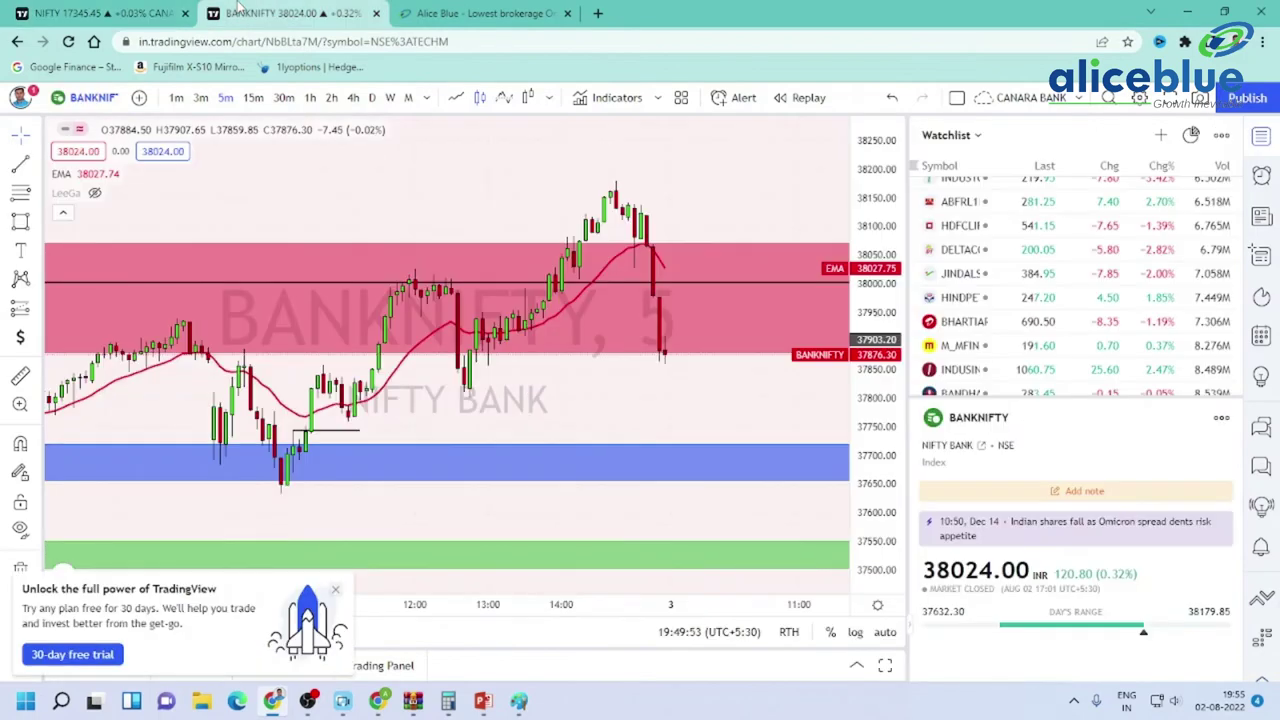
{"action": "left_click_drag", "start_coordinate": [600, 398], "coordinate": [817, 288]}
{"action": "scroll", "coordinate": [514, 340], "scroll_direction": "up", "scroll_amount": 4}
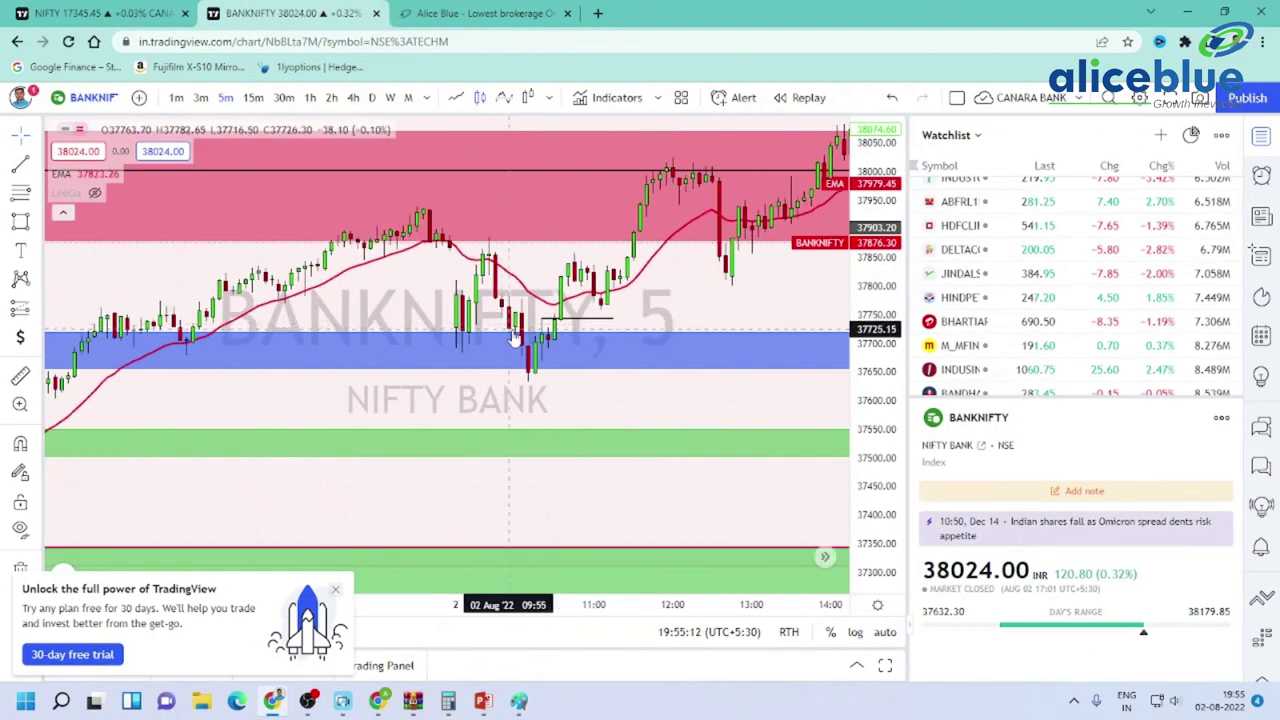
{"action": "left_click_drag", "start_coordinate": [734, 332], "coordinate": [797, 376]}
{"action": "scroll", "coordinate": [450, 378], "scroll_direction": "up", "scroll_amount": 3}
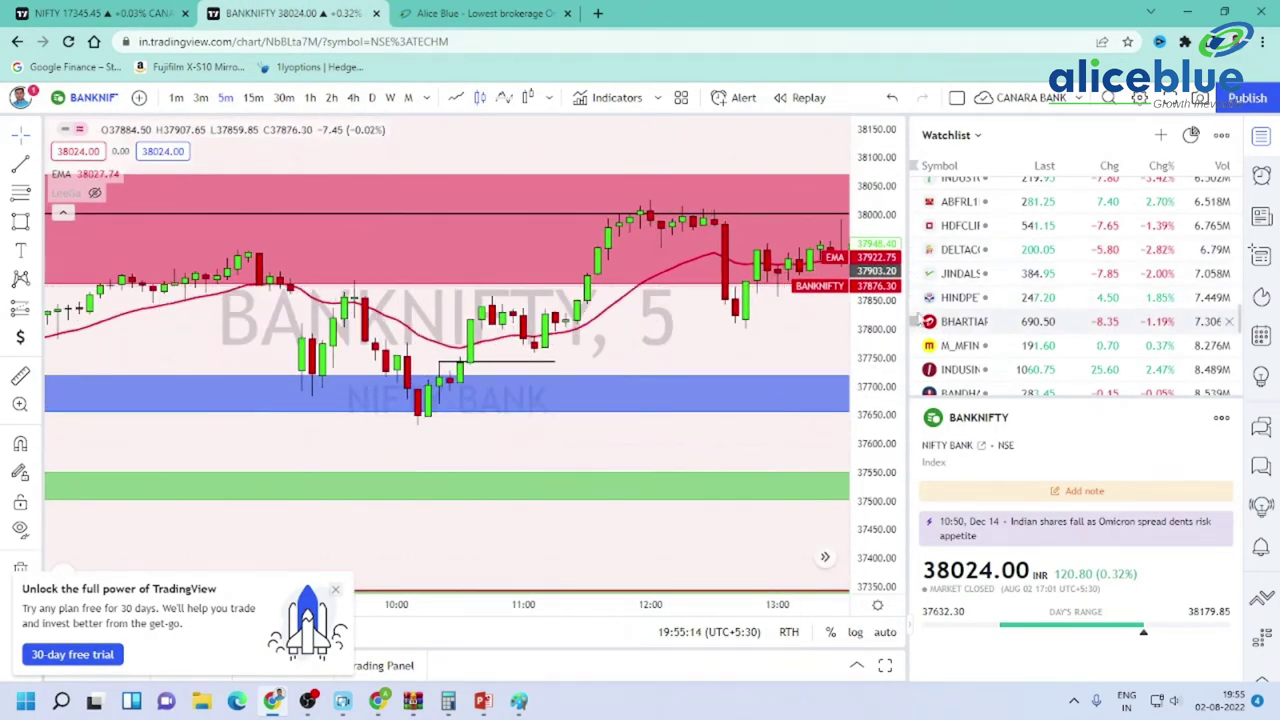
{"action": "left_click_drag", "start_coordinate": [877, 430], "coordinate": [877, 386]}
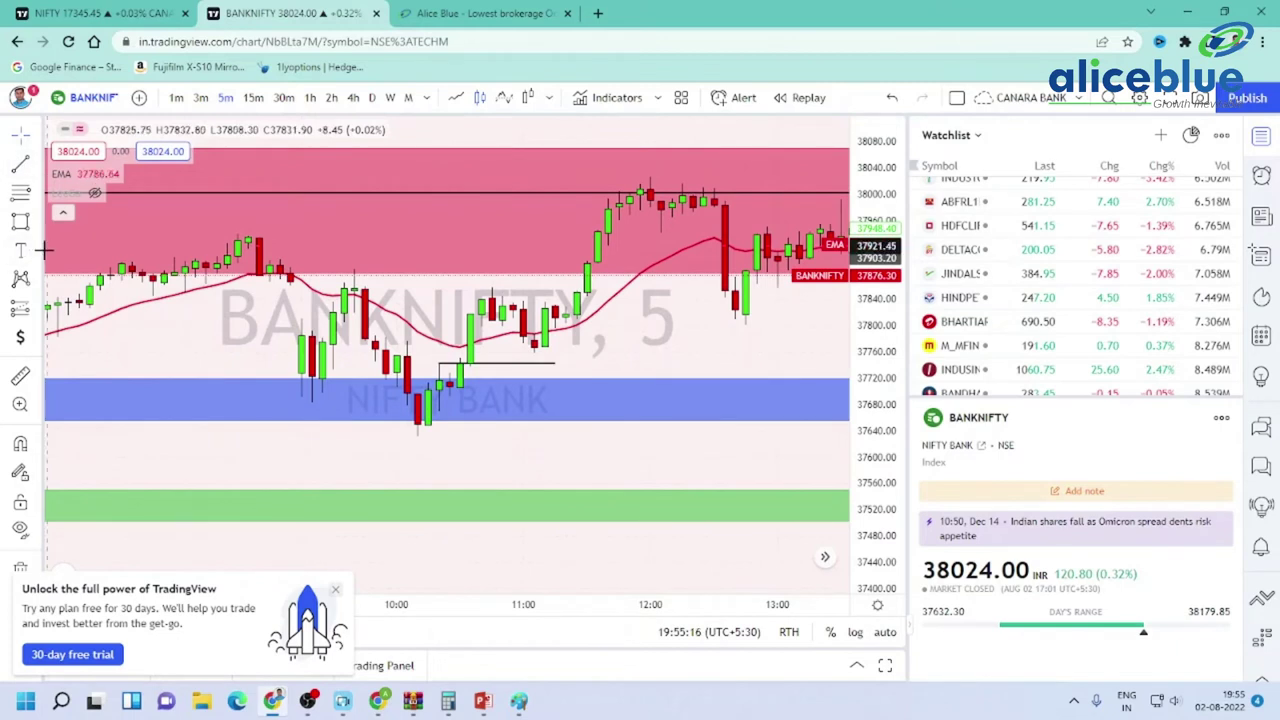
{"action": "left_click", "coordinate": [40, 308]}
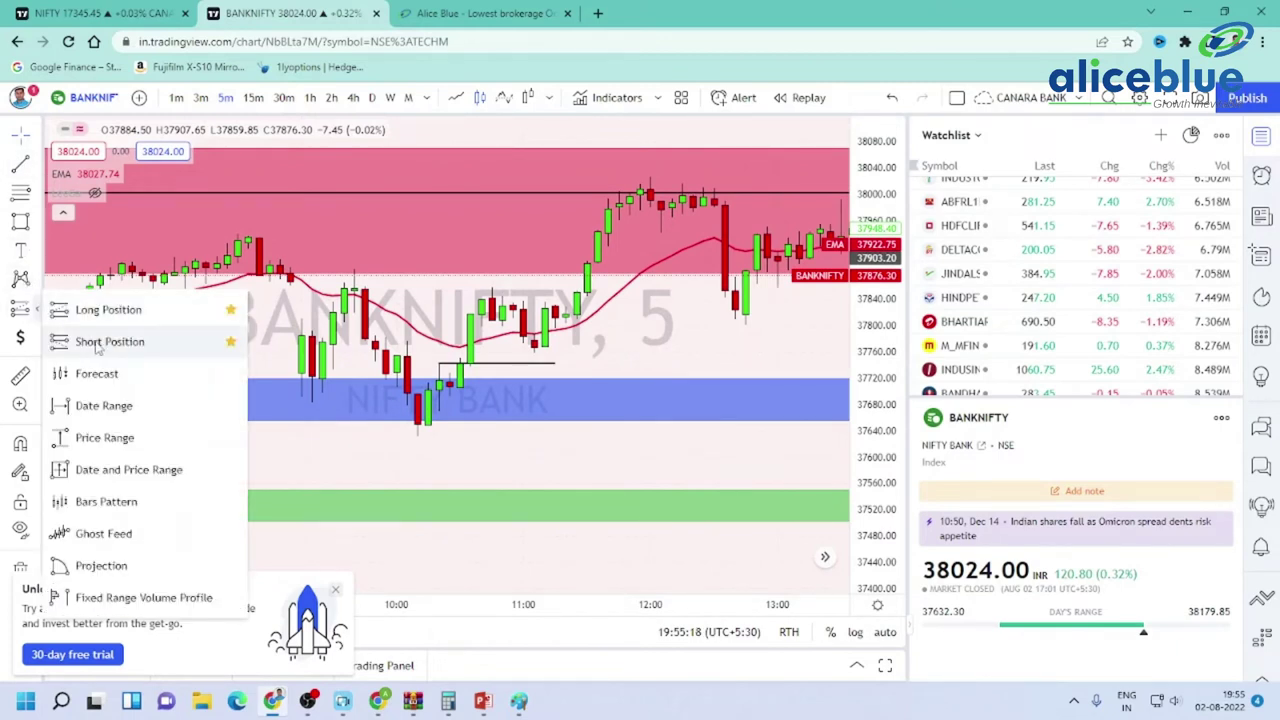
{"action": "left_click", "coordinate": [100, 340]}
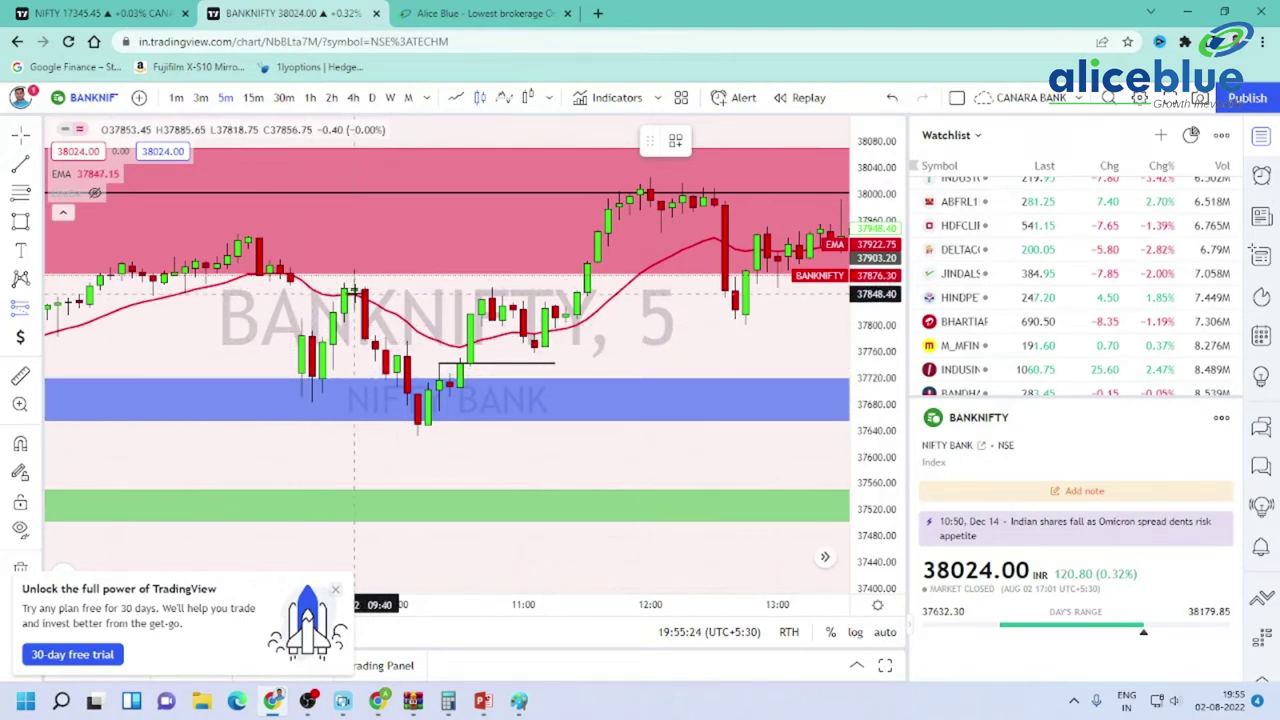
{"action": "left_click", "coordinate": [354, 291]}
- Set the short position's stop to 37903.15 and target to 37656.10, and narrow its time span
{"action": "left_click_drag", "start_coordinate": [354, 239], "coordinate": [355, 258]}
{"action": "left_click_drag", "start_coordinate": [354, 343], "coordinate": [376, 421]}
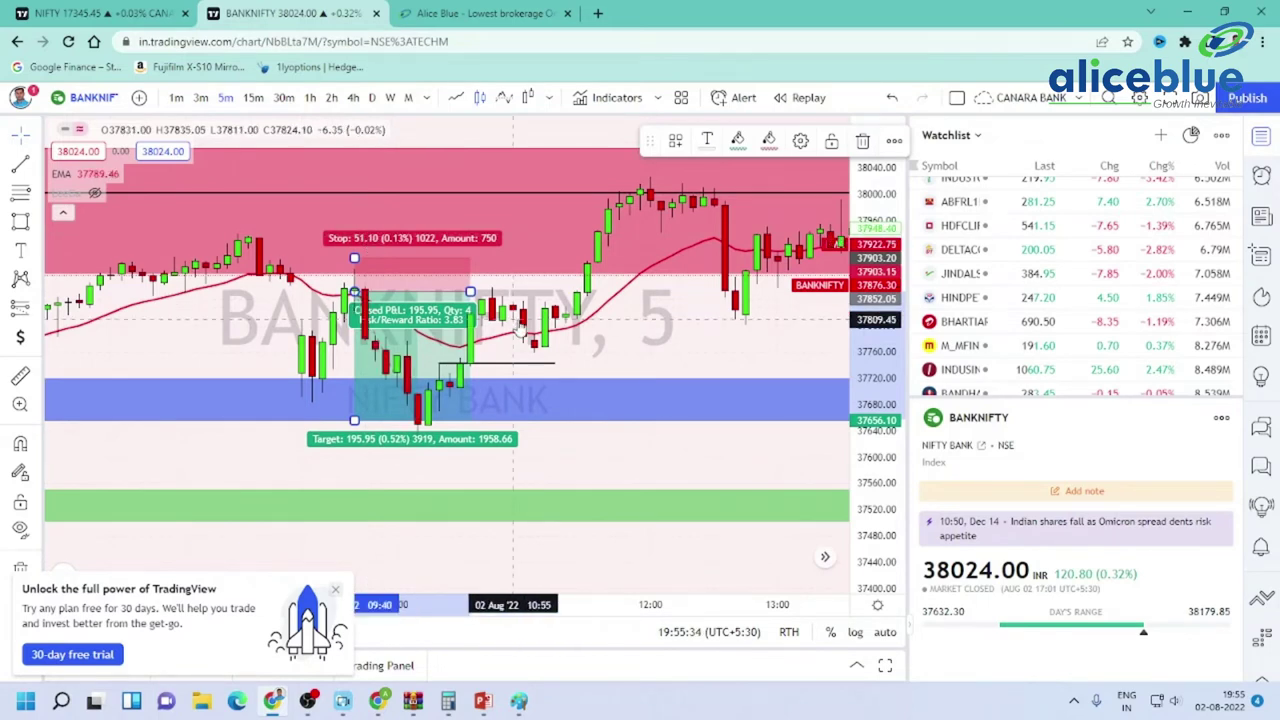
{"action": "left_click_drag", "start_coordinate": [470, 291], "coordinate": [439, 298]}
- Draw a rectangle zone from about 37830 down to about 37760, spanning the late-morning swing low and the midday dip
{"action": "left_click_drag", "start_coordinate": [661, 341], "coordinate": [436, 390]}
{"action": "scroll", "coordinate": [514, 374], "scroll_direction": "down", "scroll_amount": 3}
{"action": "left_click_drag", "start_coordinate": [648, 377], "coordinate": [467, 398]}
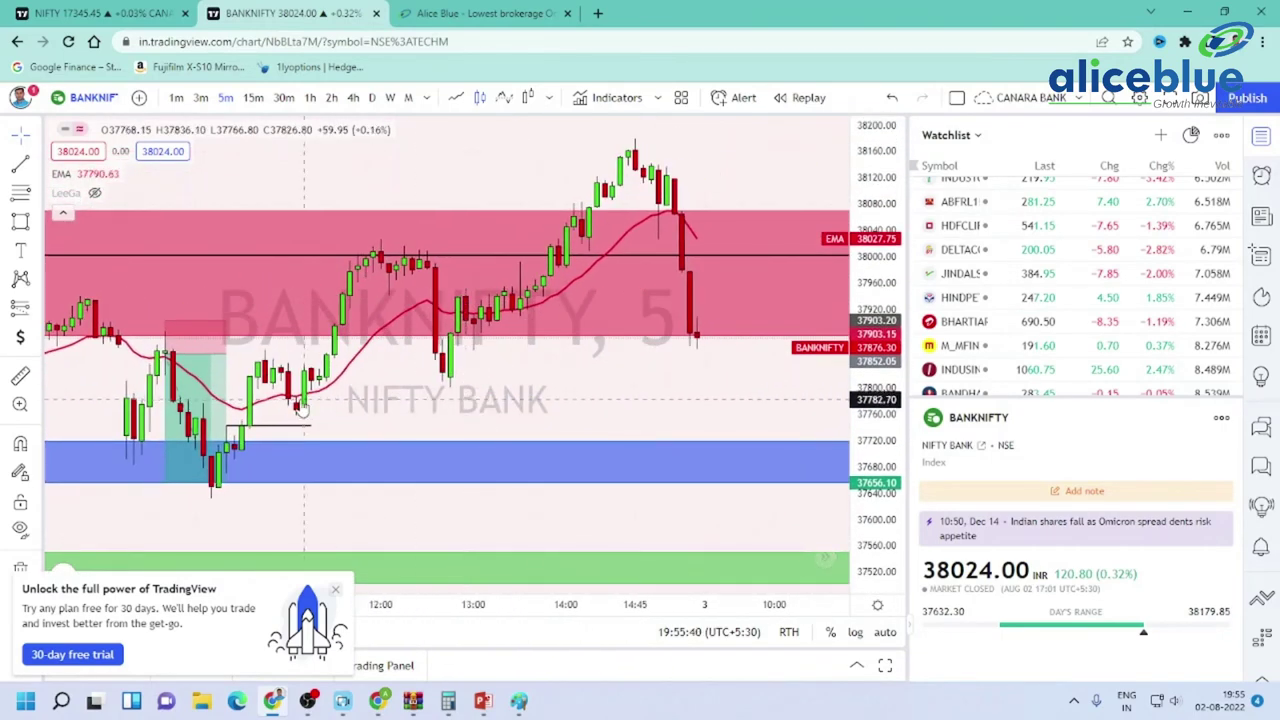
{"action": "left_click_drag", "start_coordinate": [326, 371], "coordinate": [318, 394]}
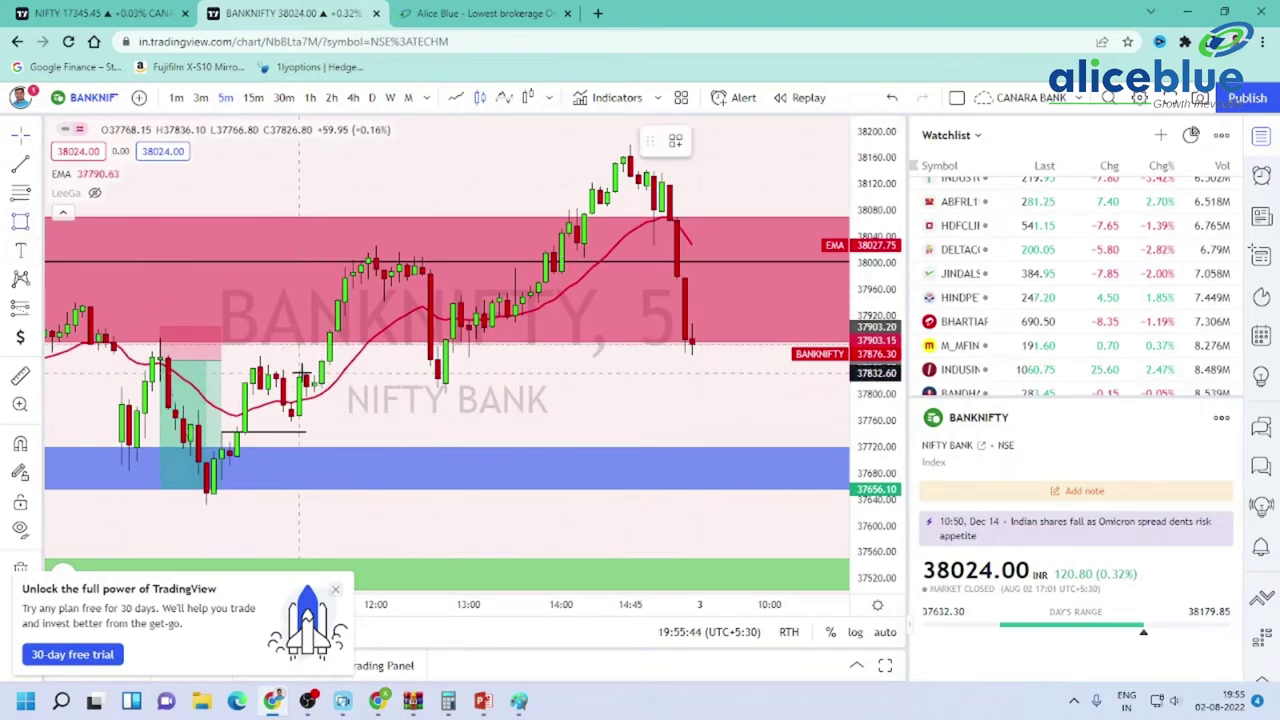
{"action": "left_click_drag", "start_coordinate": [306, 376], "coordinate": [531, 420]}
{"action": "left_click", "coordinate": [630, 384]}
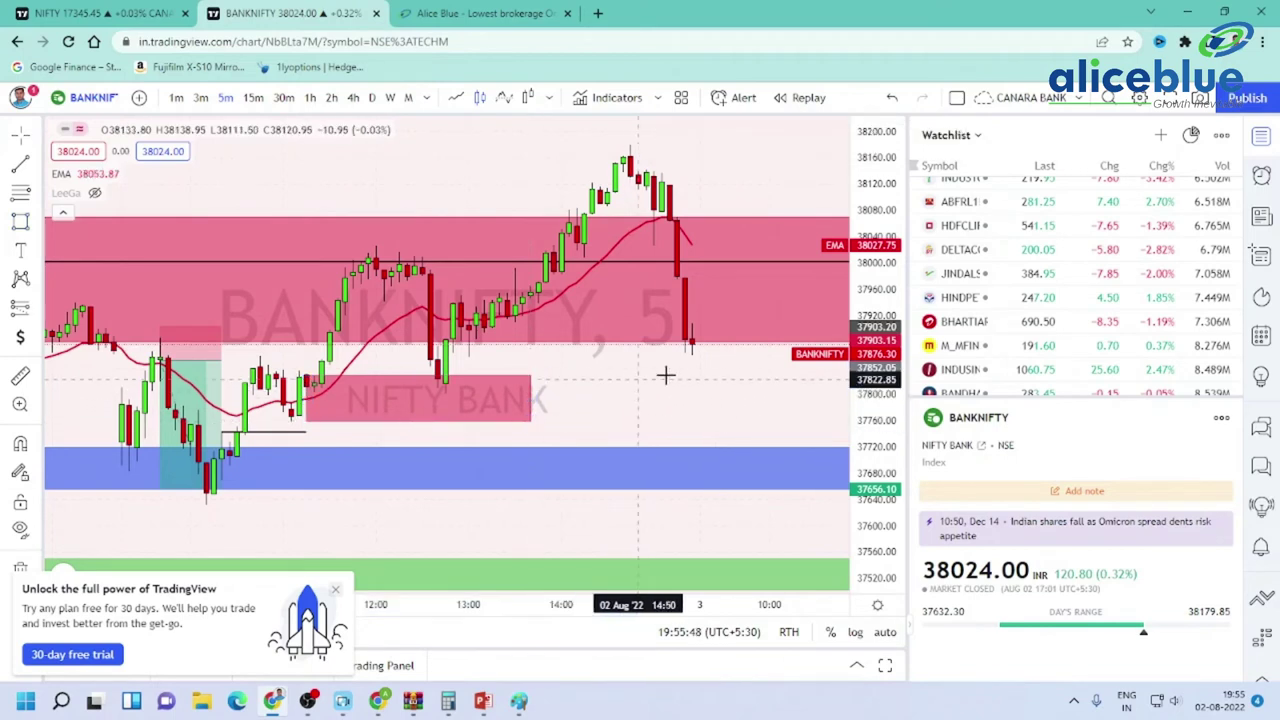
- Place a BANKNIFTY long position from 12:35 at 37828.40 with stop 37747.90 and target 38151.80, extended to 14:35
{"action": "left_click_drag", "start_coordinate": [865, 304], "coordinate": [842, 368]}
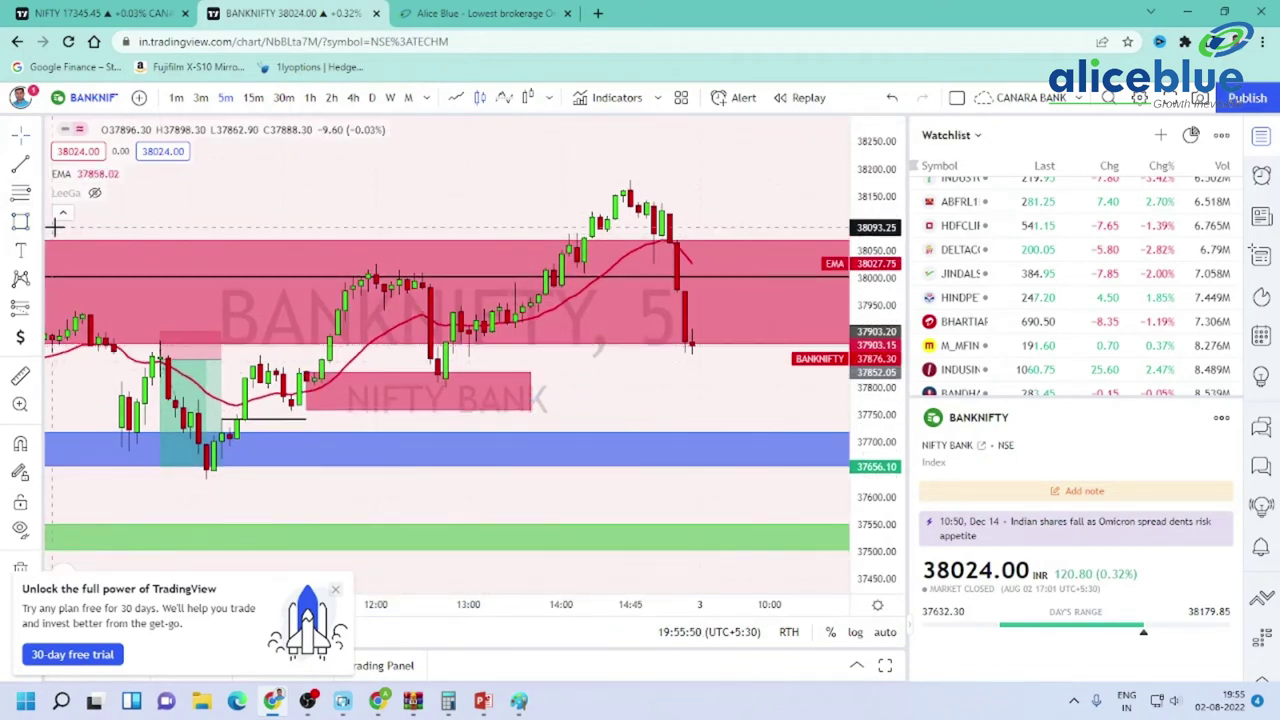
{"action": "left_click", "coordinate": [36, 312]}
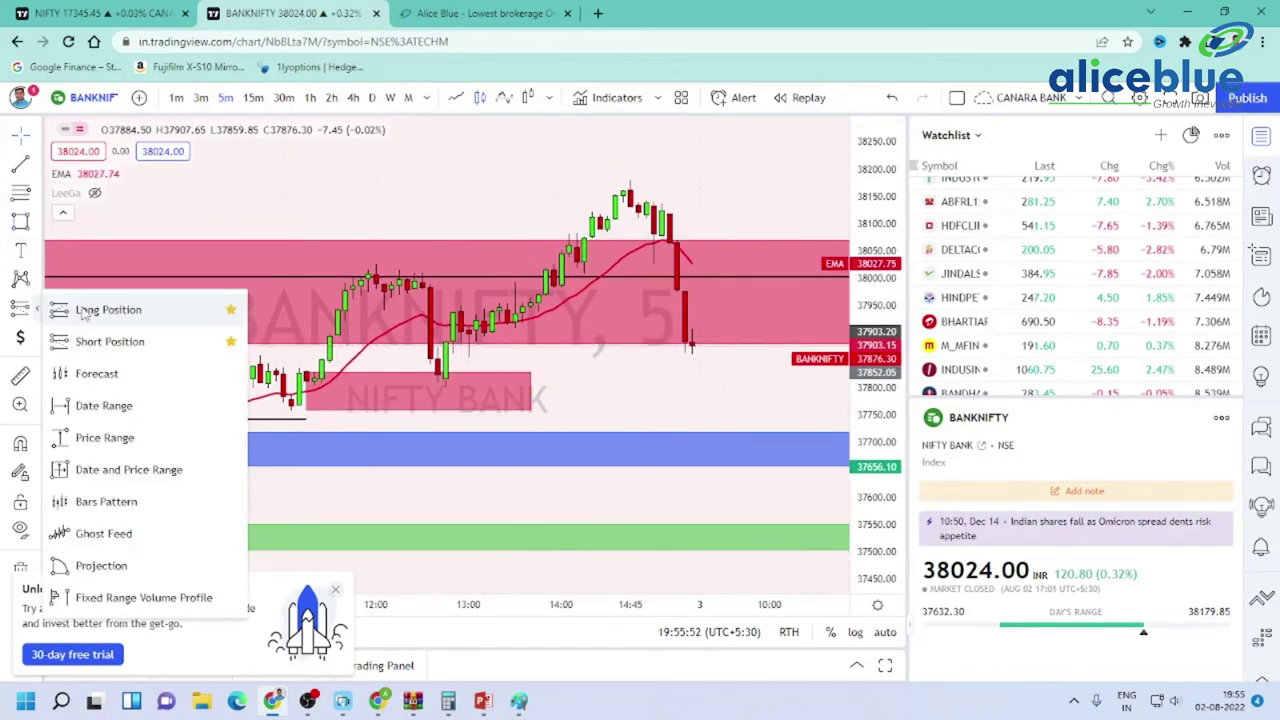
{"action": "left_click", "coordinate": [90, 308]}
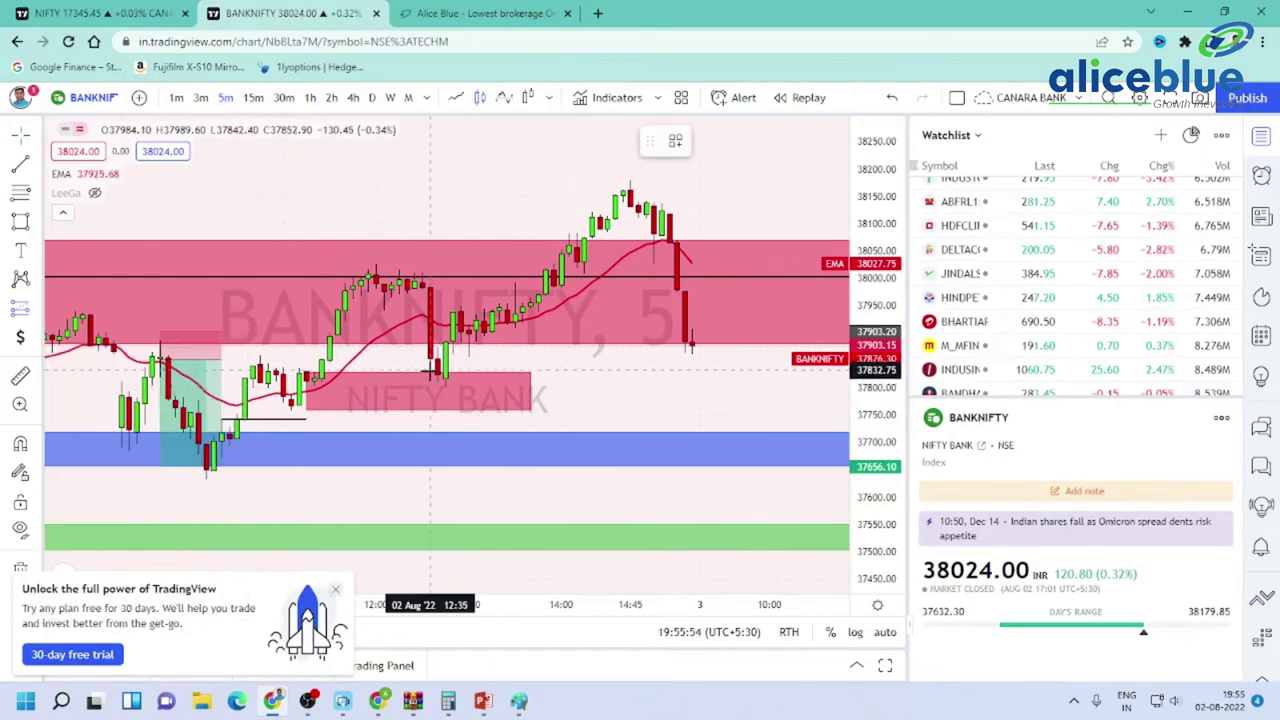
{"action": "left_click", "coordinate": [430, 372]}
{"action": "left_click_drag", "start_coordinate": [430, 432], "coordinate": [439, 416]}
{"action": "left_click_drag", "start_coordinate": [430, 312], "coordinate": [485, 195]}
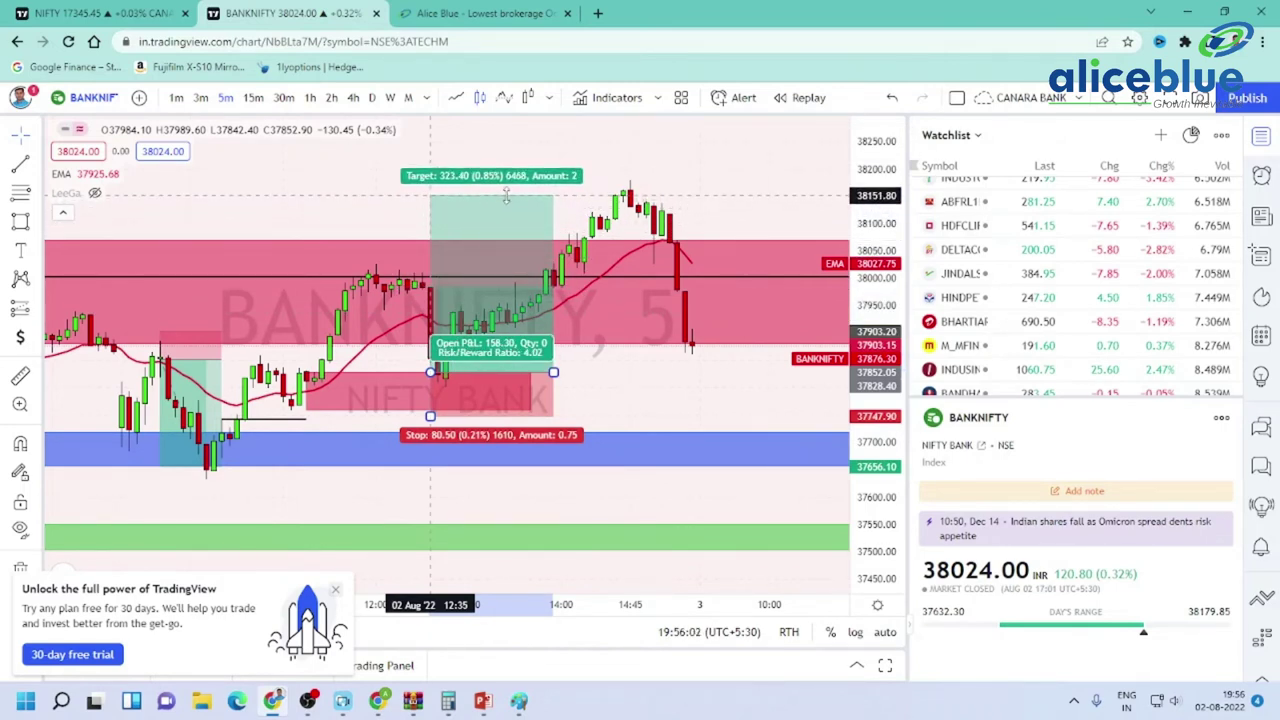
{"action": "left_click_drag", "start_coordinate": [553, 371], "coordinate": [615, 372]}
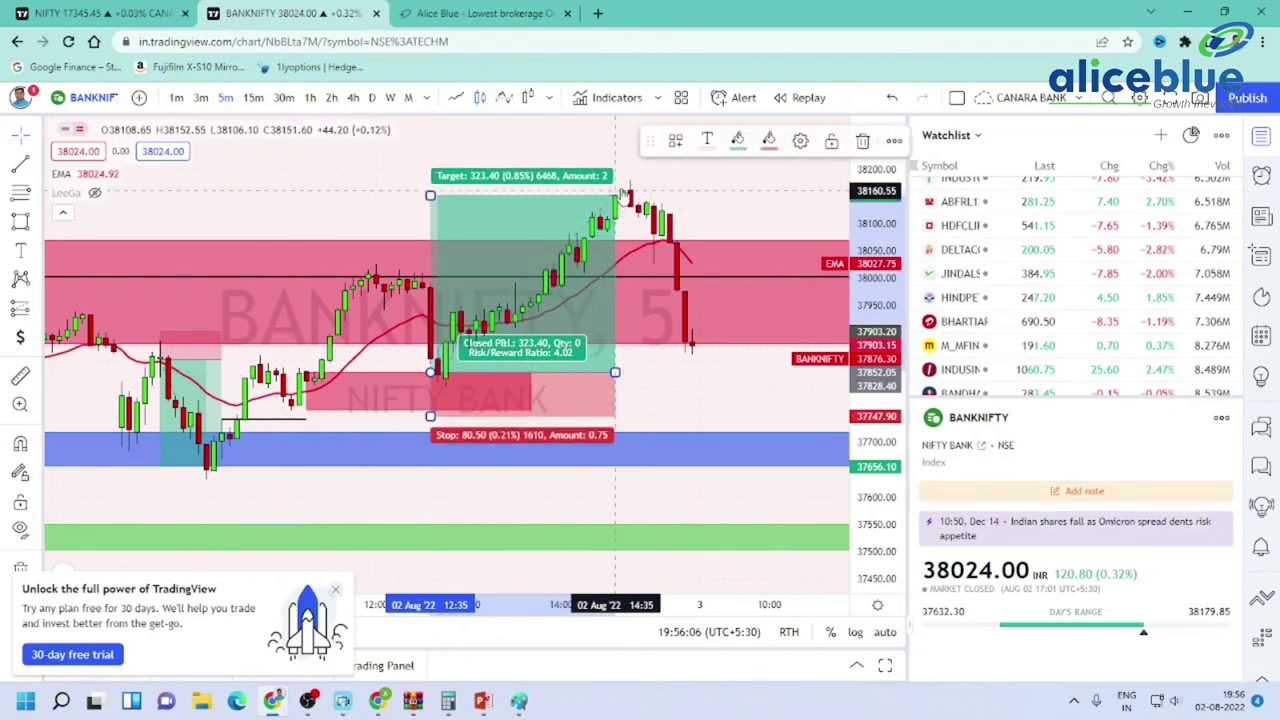
- Review the BANKNIFTY long position's figures and the surrounding price action across both sessions
{"action": "left_click_drag", "start_coordinate": [879, 230], "coordinate": [879, 168]}
{"action": "left_click_drag", "start_coordinate": [638, 187], "coordinate": [634, 219]}
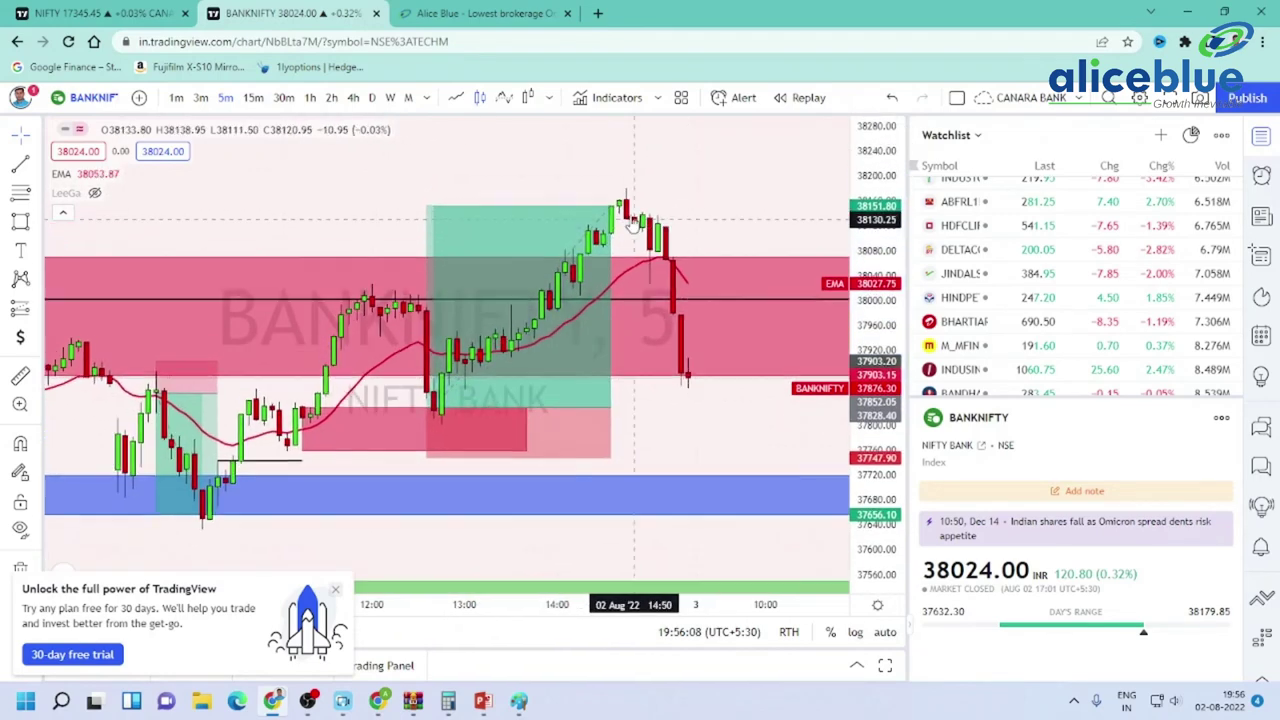
{"action": "left_click", "coordinate": [558, 219]}
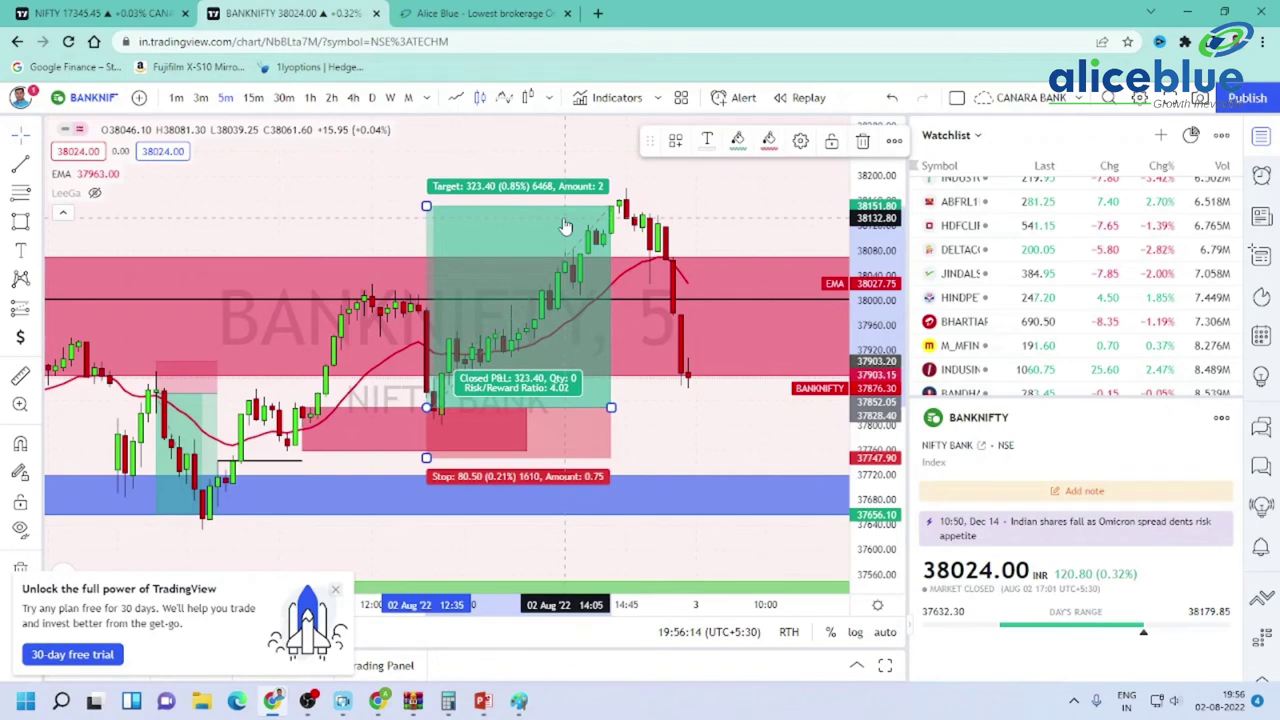
{"action": "left_click_drag", "start_coordinate": [868, 195], "coordinate": [868, 318]}
{"action": "scroll", "coordinate": [659, 422], "scroll_direction": "down", "scroll_amount": 4}
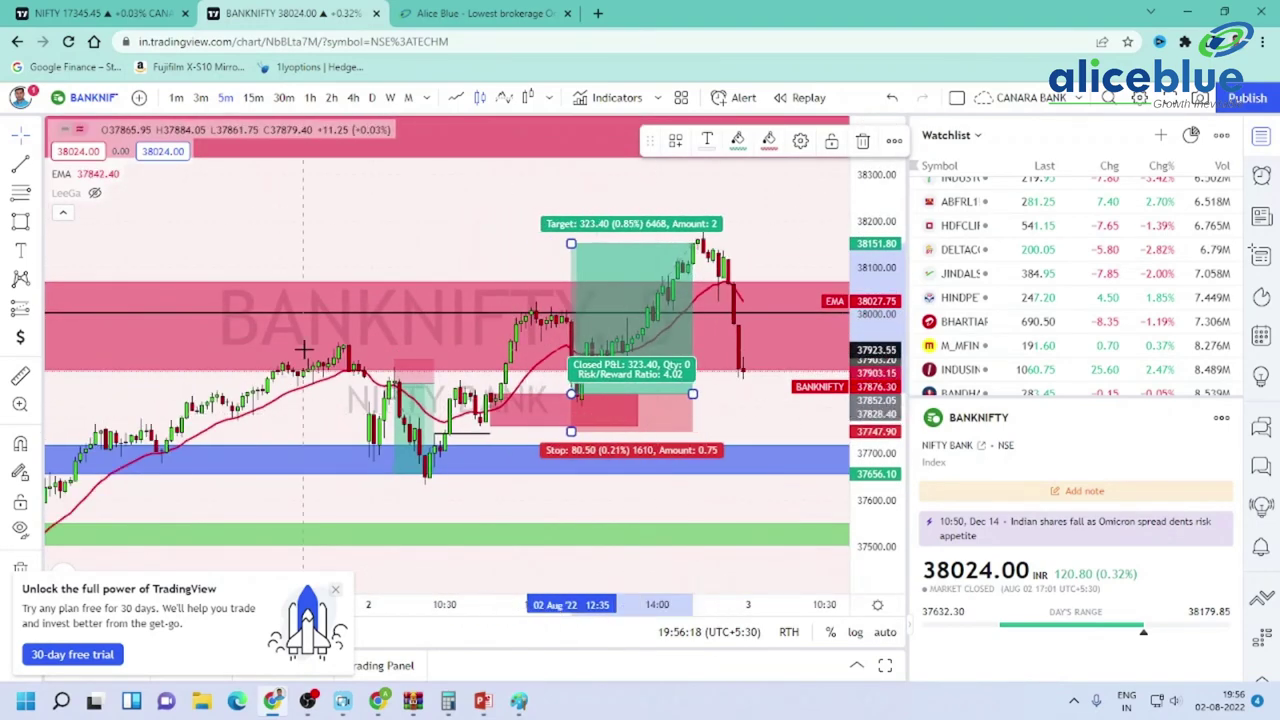